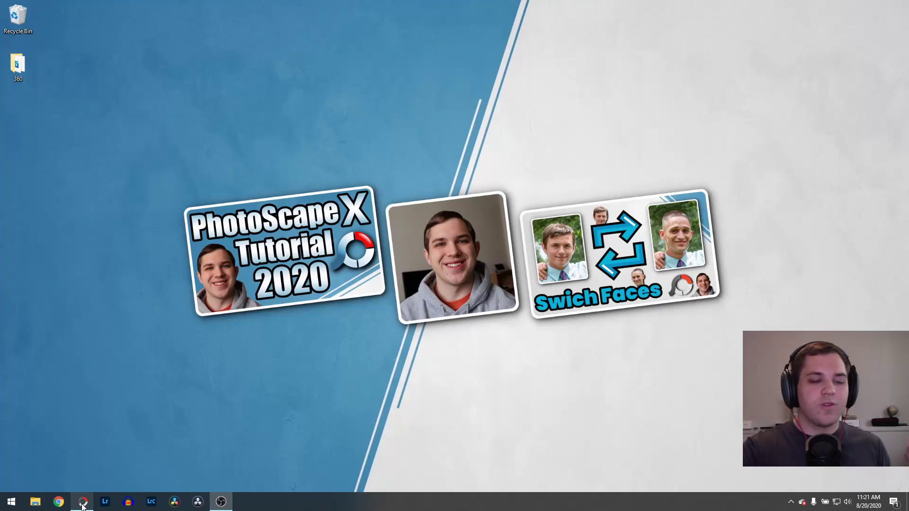
- Launch PhotoScape X Pro from the taskbar to its Edit tools start screen
left_click(82, 501)
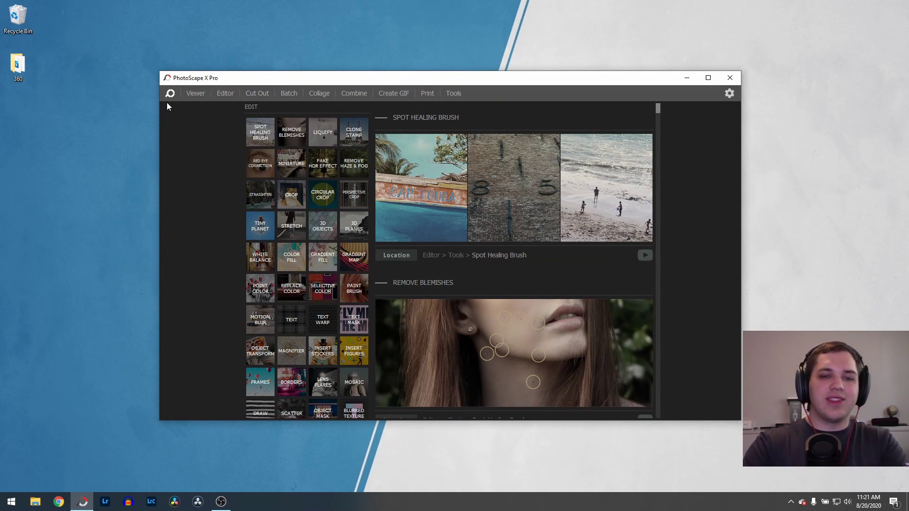
- Tour the Editor, Cut Out and Batch workspaces, maximize the window, and return to the tools overview
left_click(221, 93)
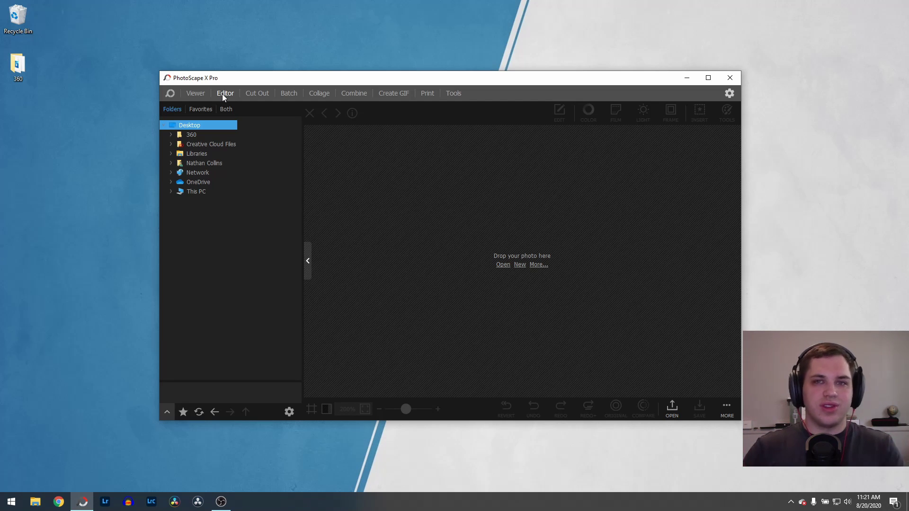
left_click(245, 93)
left_click(297, 92)
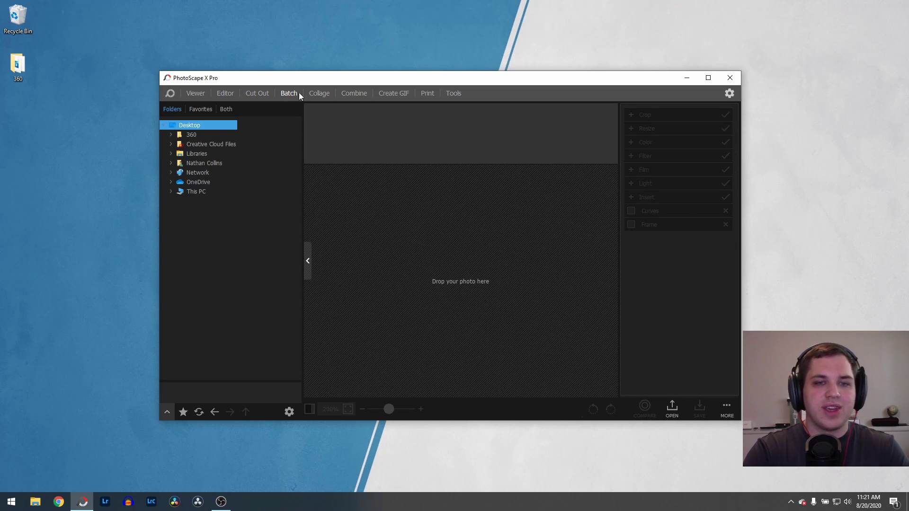
left_click(711, 80)
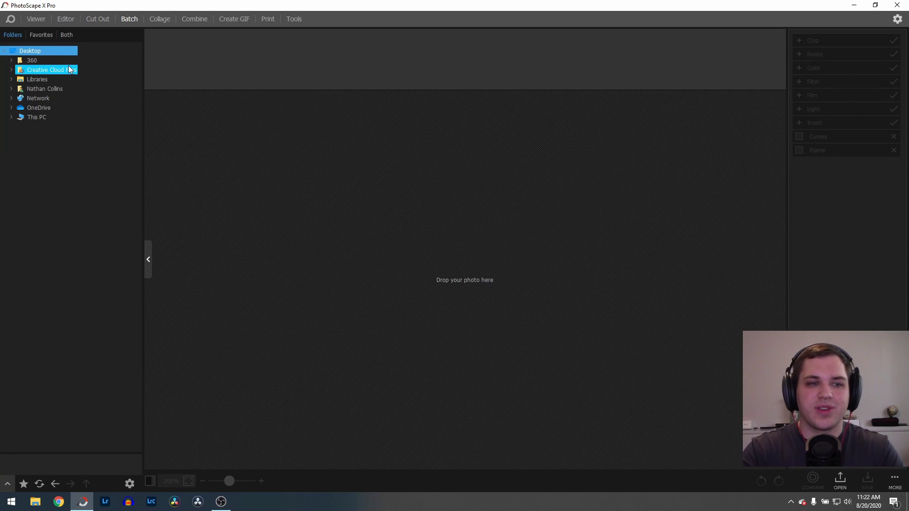
left_click(12, 19)
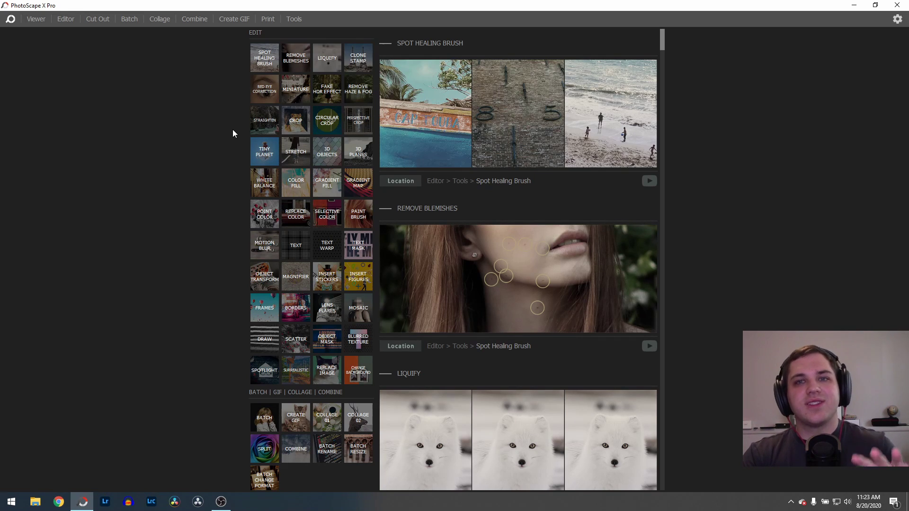
- Re-maximize the window and open the online help for the Macro tool from the overview
left_click_drag(274, 6, 437, 67)
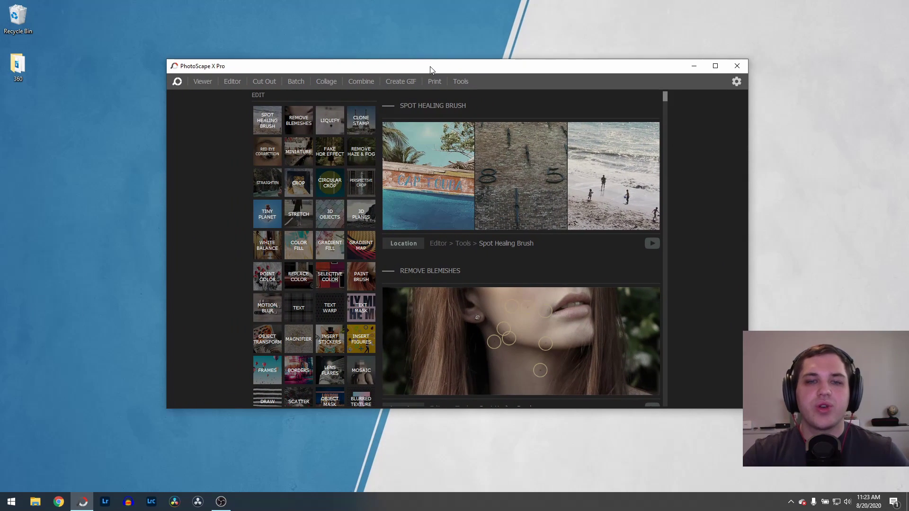
double_click(431, 67)
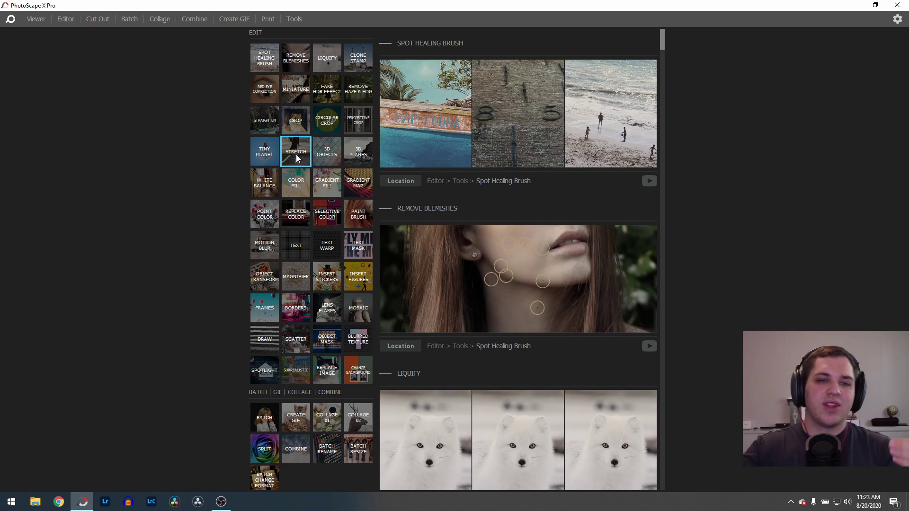
scroll(293, 175, "down", 2)
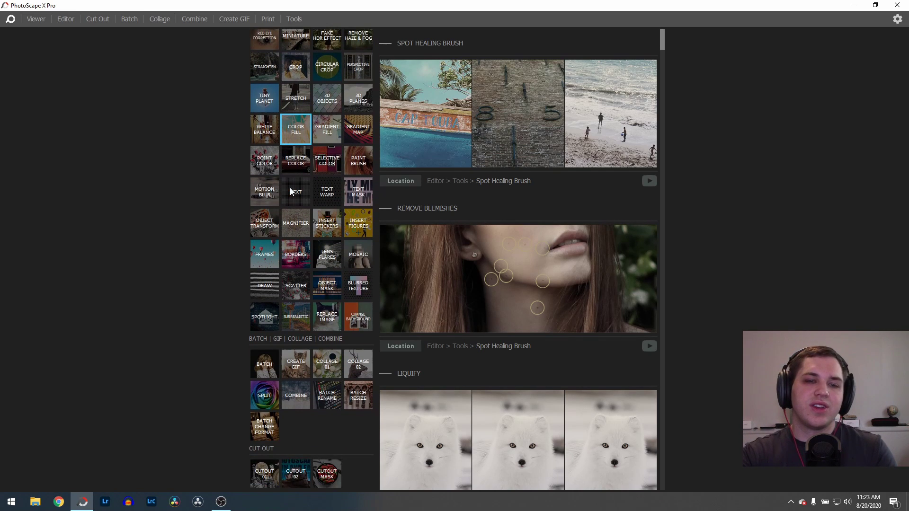
scroll(290, 188, "down", 5)
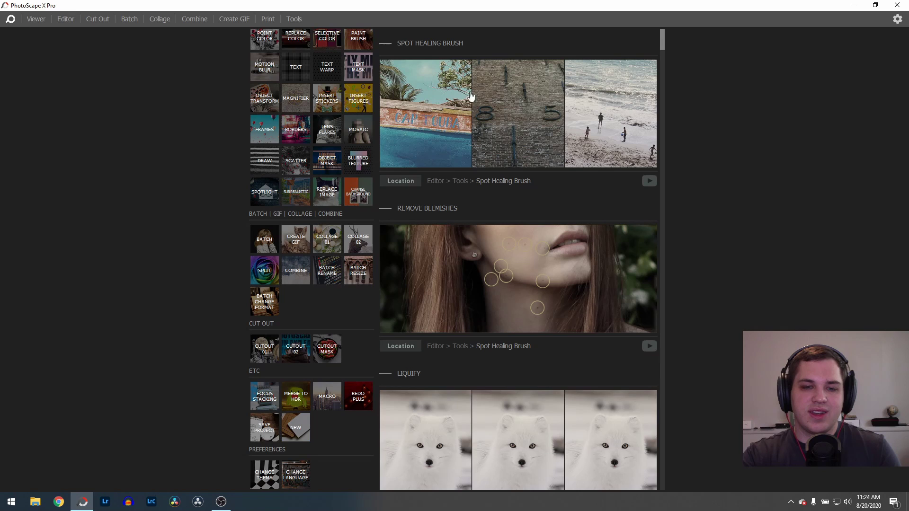
left_click(328, 401)
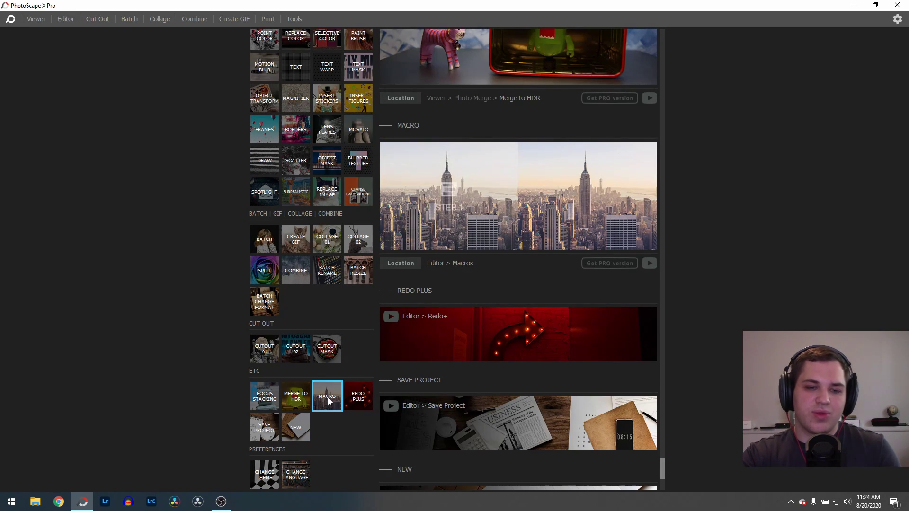
left_click(548, 171)
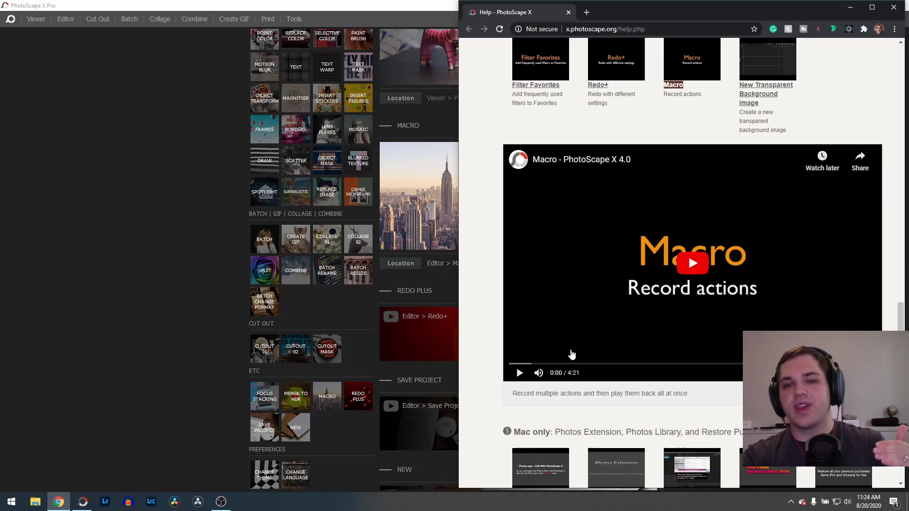
- Play the Macro tutorial muted, skip to the Surrealistic and Save Macro parts, then close Chrome
left_click(519, 373)
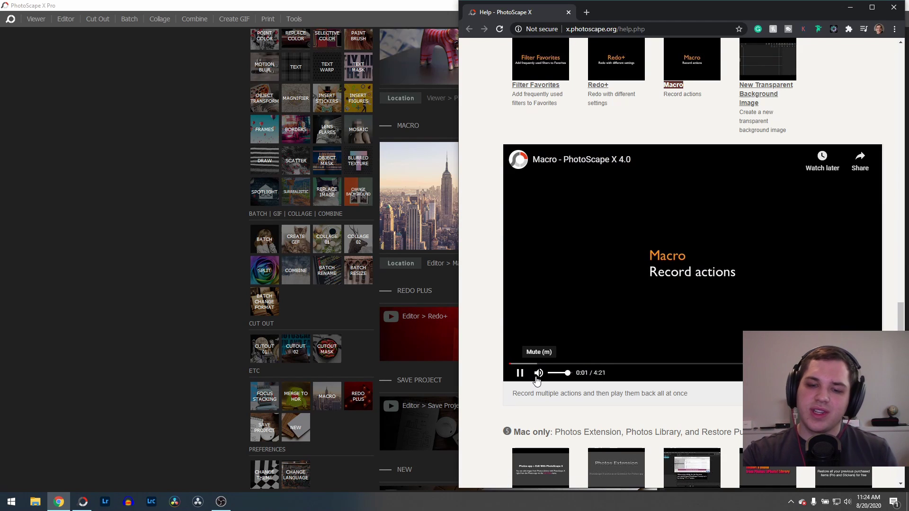
left_click(537, 375)
left_click(531, 365)
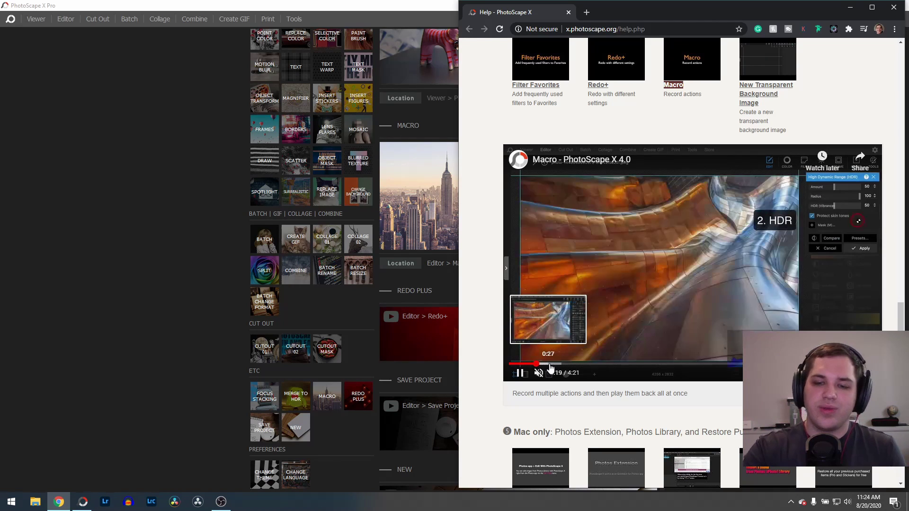
left_click(551, 365)
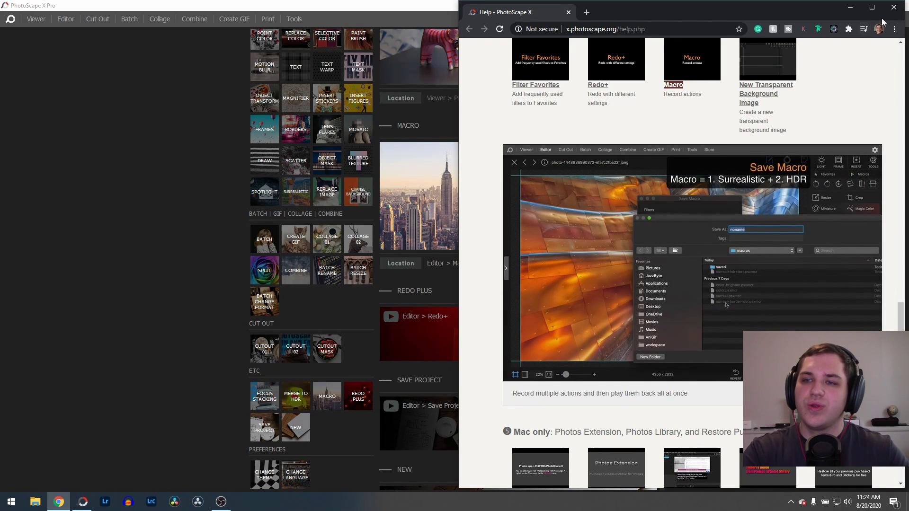
left_click(894, 7)
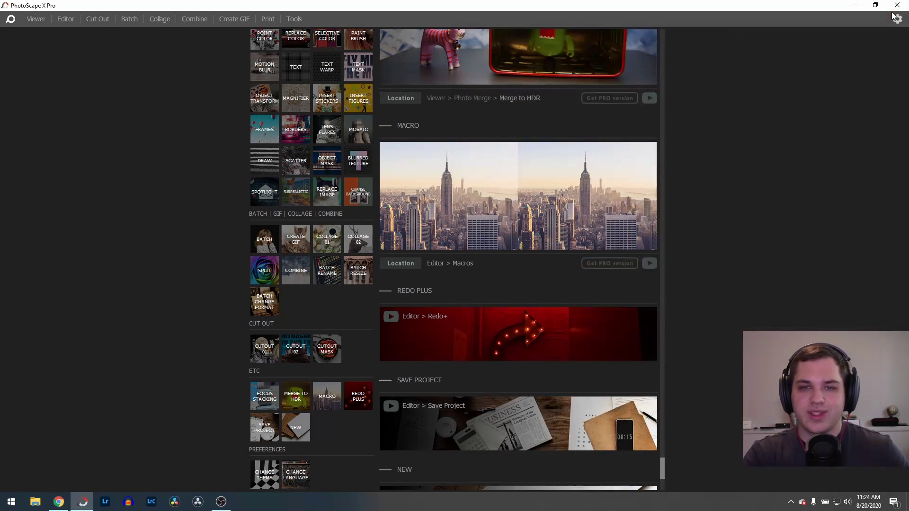
- In the Editor, browse the user's 360 folder and open Life Update.png
left_click(67, 20)
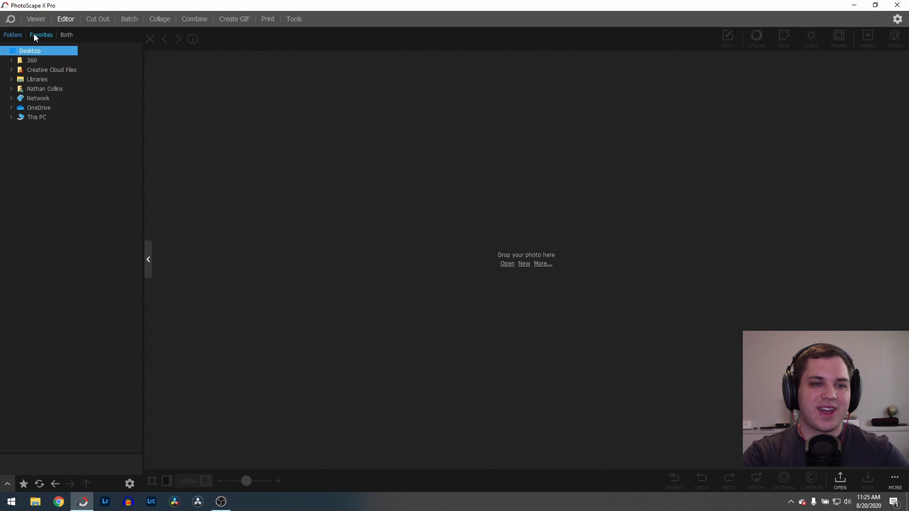
double_click(43, 88)
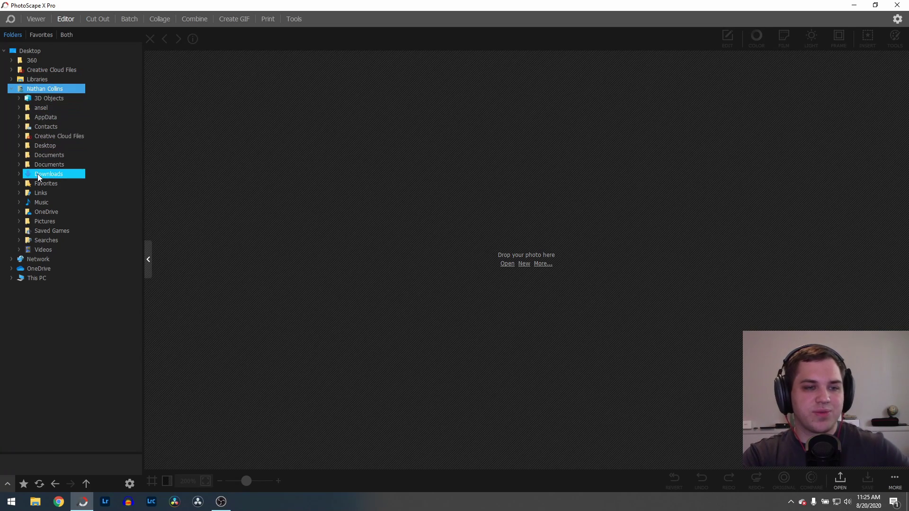
left_click(37, 60)
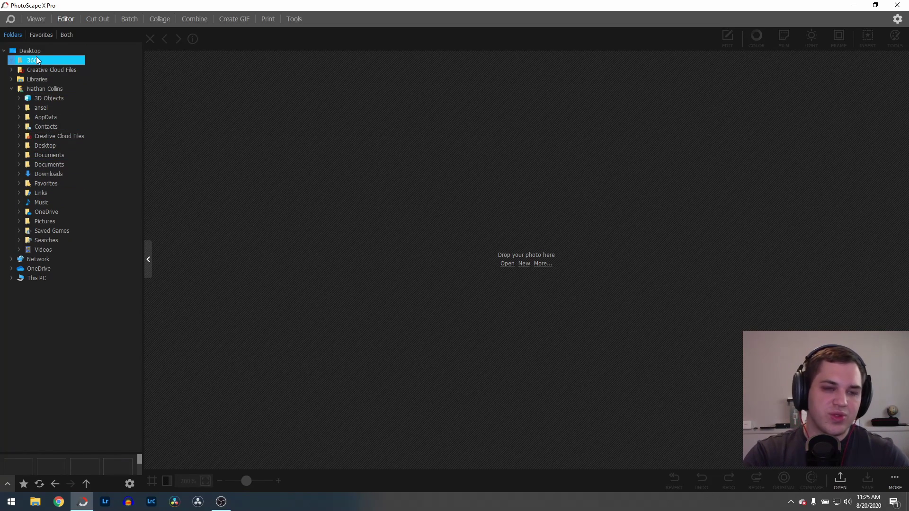
left_click_drag(66, 453, 66, 310)
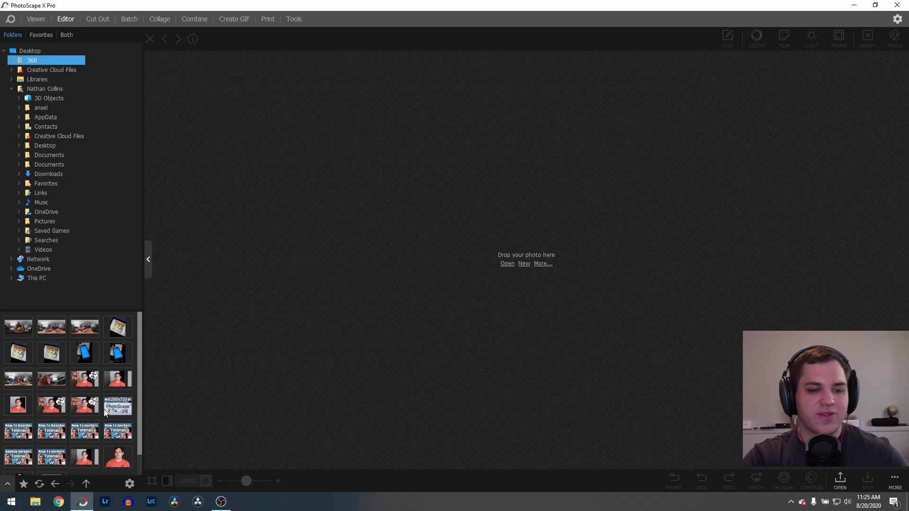
double_click(84, 379)
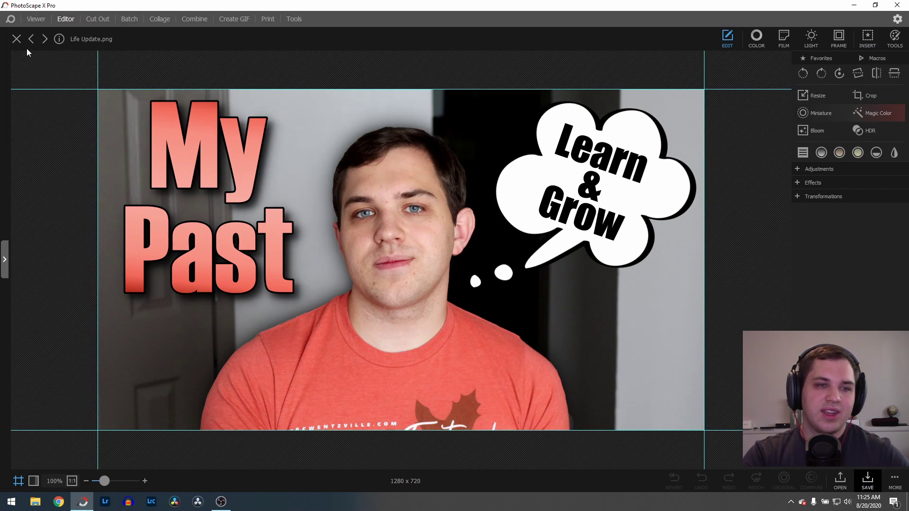
- In the Viewer, check the Favorites list, then return to the full folder tree
left_click(36, 19)
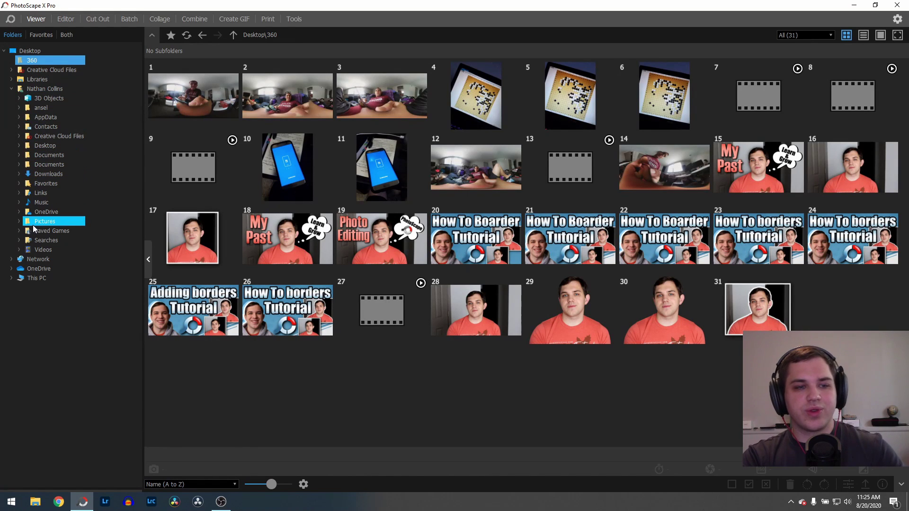
left_click(36, 36)
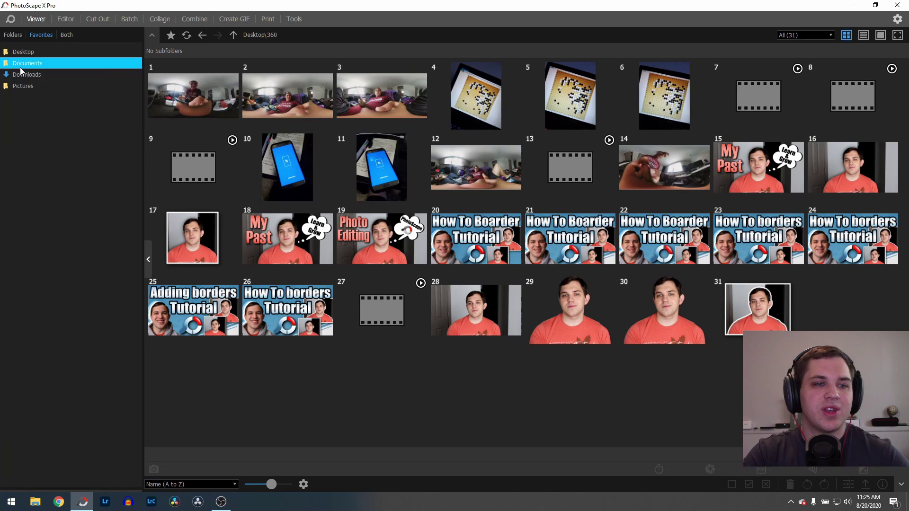
left_click(16, 36)
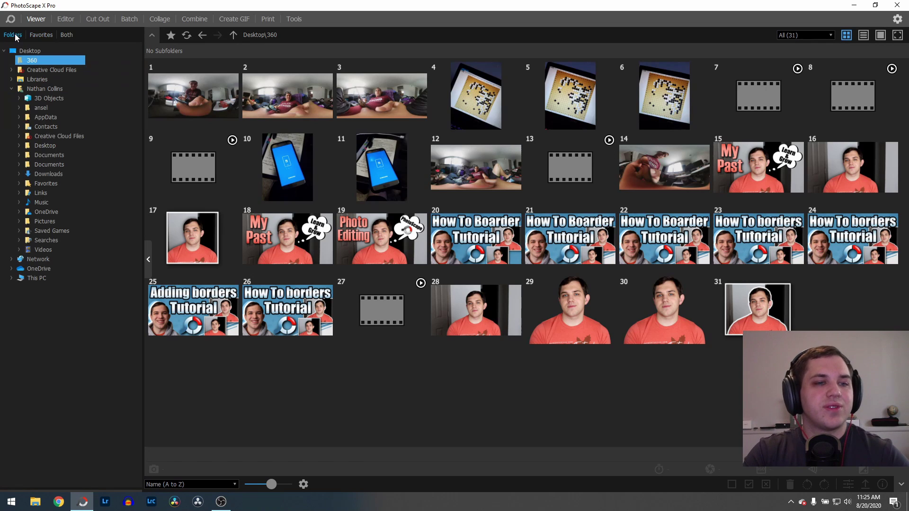
- Add the 360 folder to Favorites and show Favorites alongside the folder tree
right_click(41, 62)
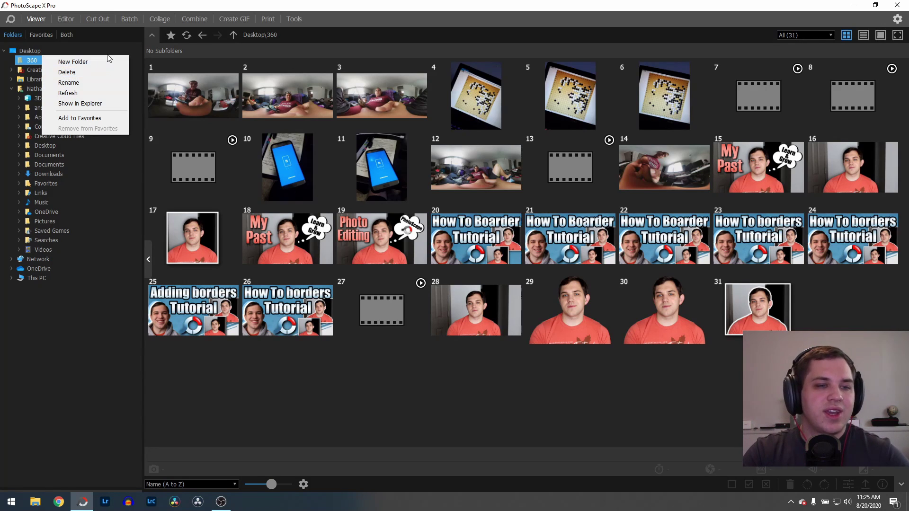
left_click(86, 118)
left_click(47, 36)
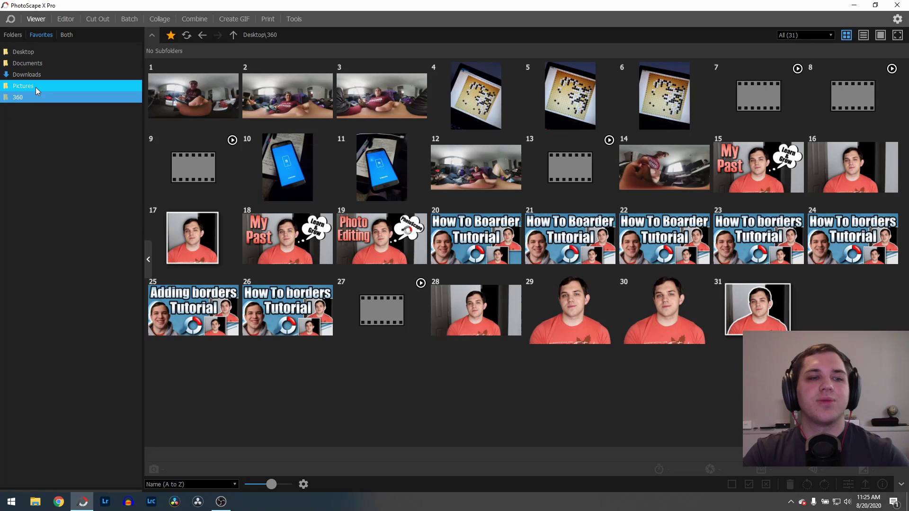
left_click(67, 35)
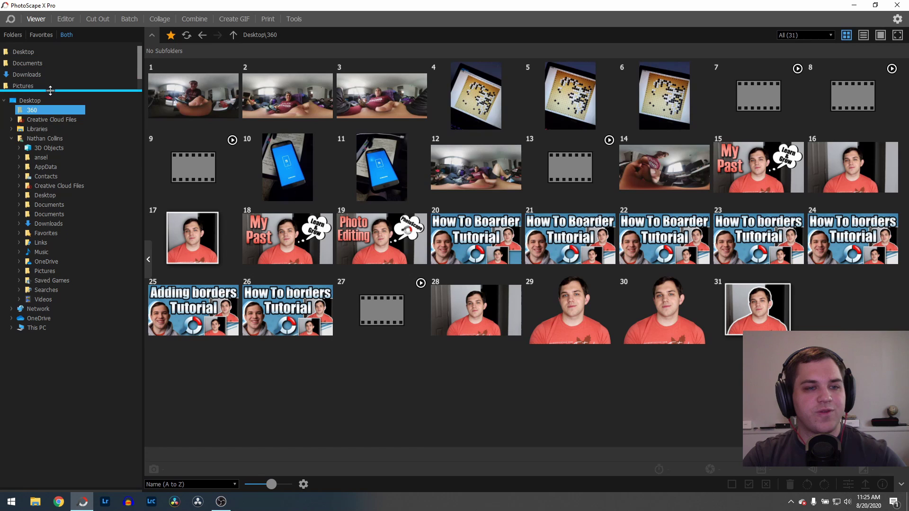
left_click_drag(42, 92, 41, 112)
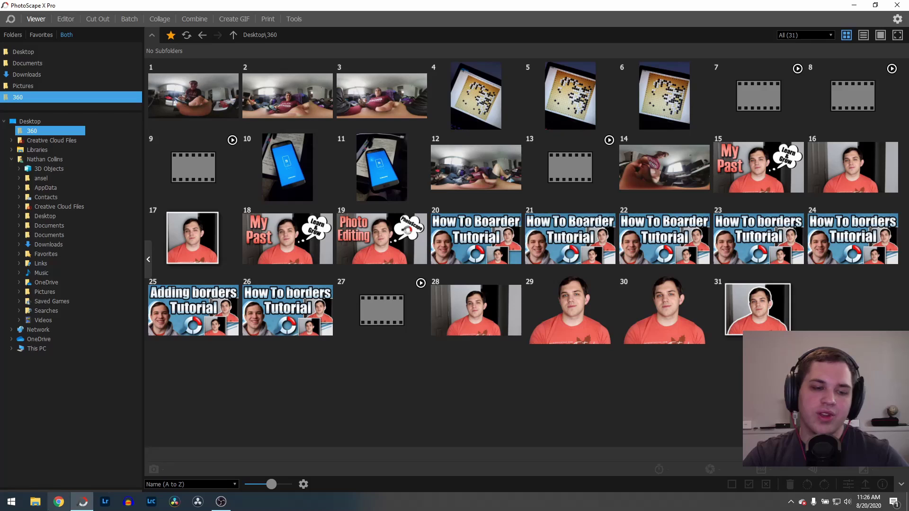
- Drag noname.png from File Explorer's Pictures folder into PhotoScape's Editor
left_click(41, 510)
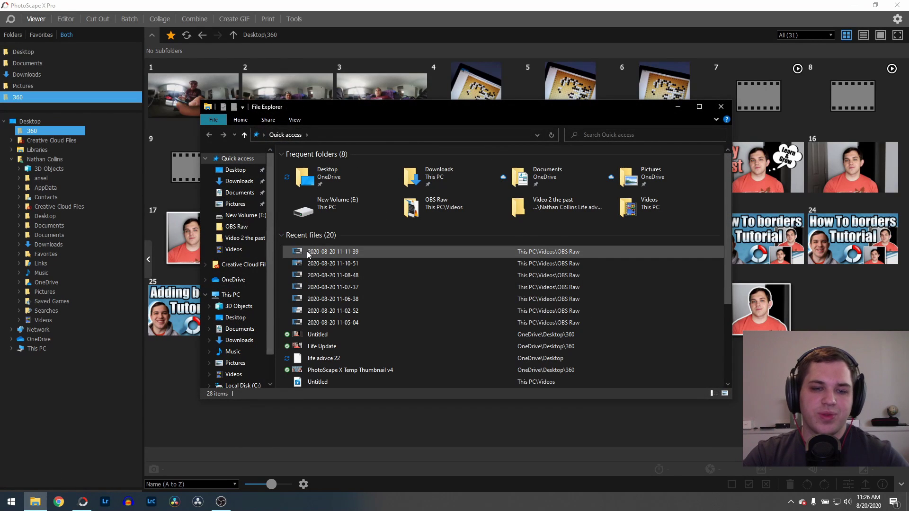
left_click(237, 206)
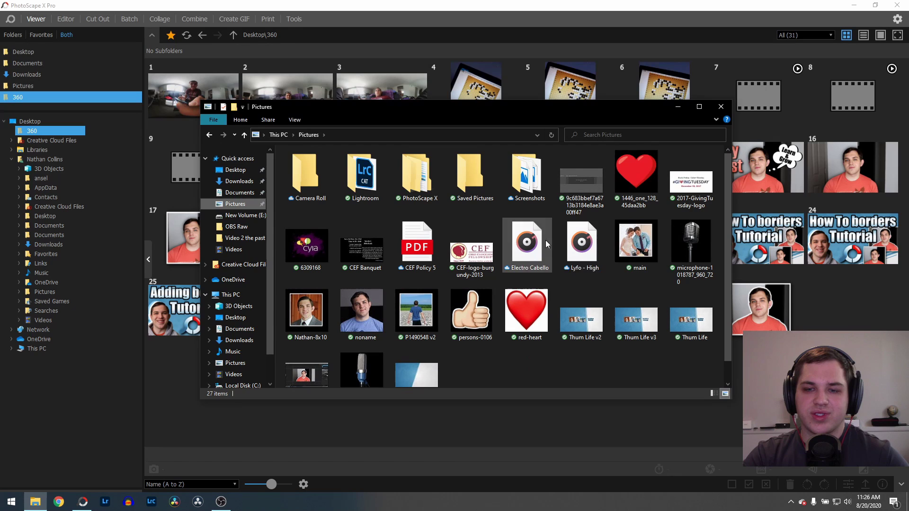
left_click(640, 240)
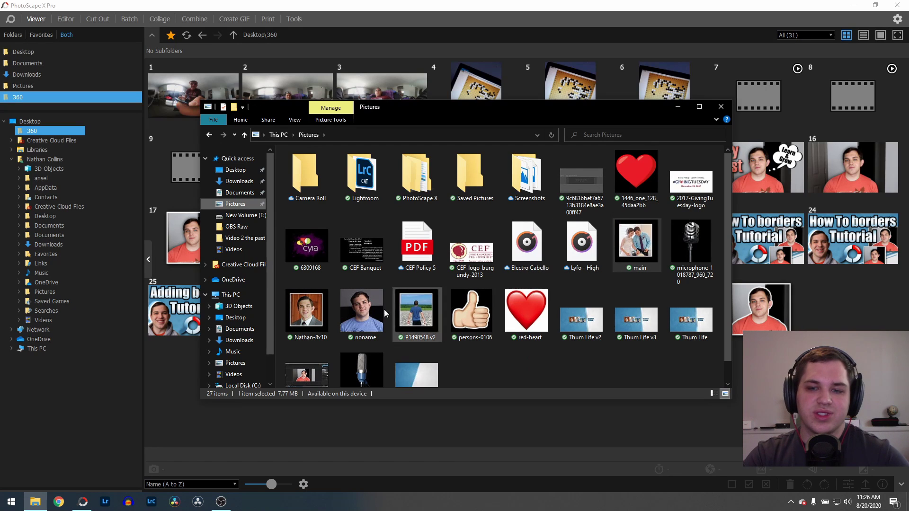
left_click_drag(362, 313, 70, 19)
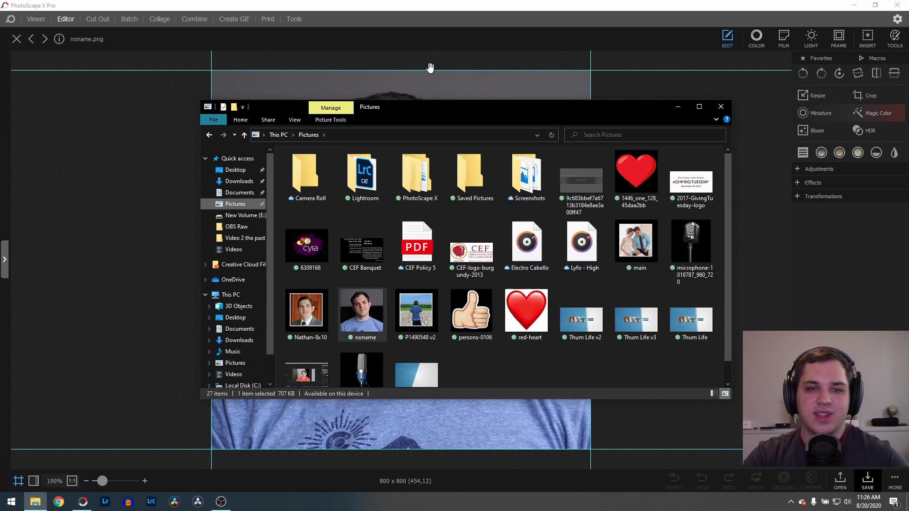
left_click(462, 4)
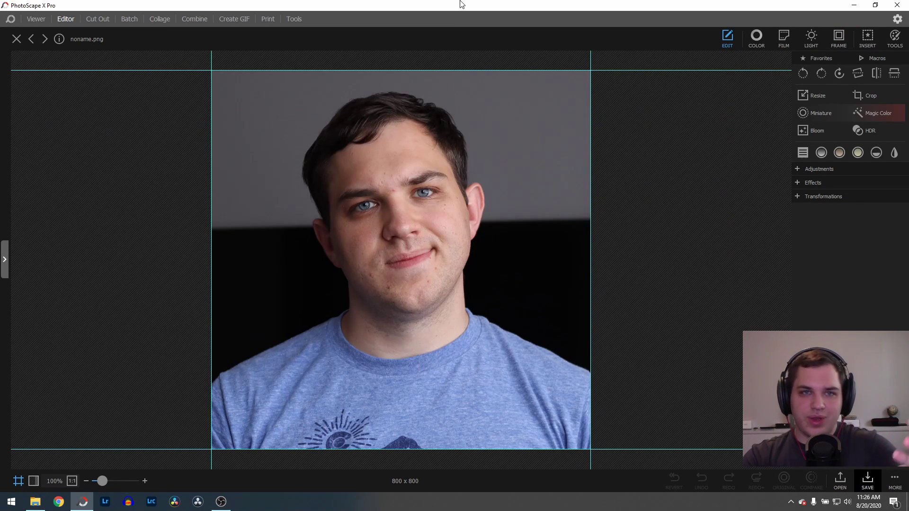
- Glance at the Viewer, then return to editing noname.png in the Editor
left_click(36, 19)
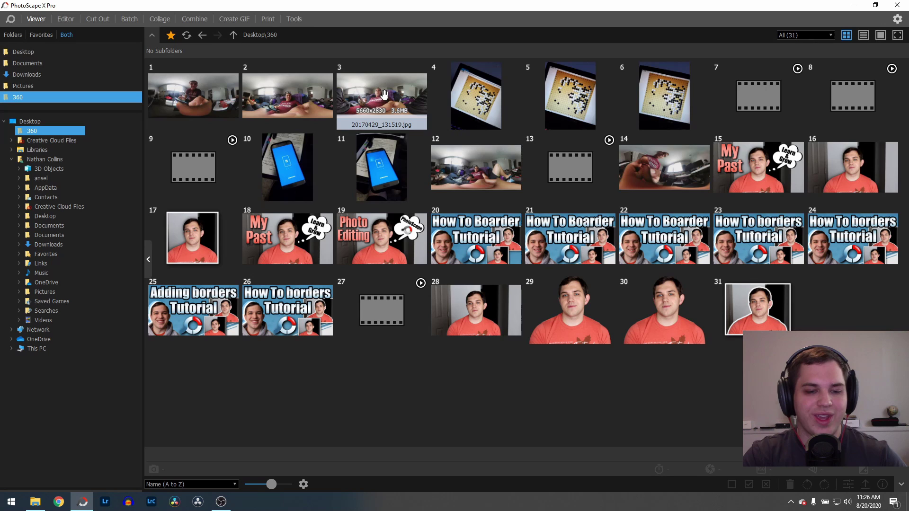
left_click(65, 19)
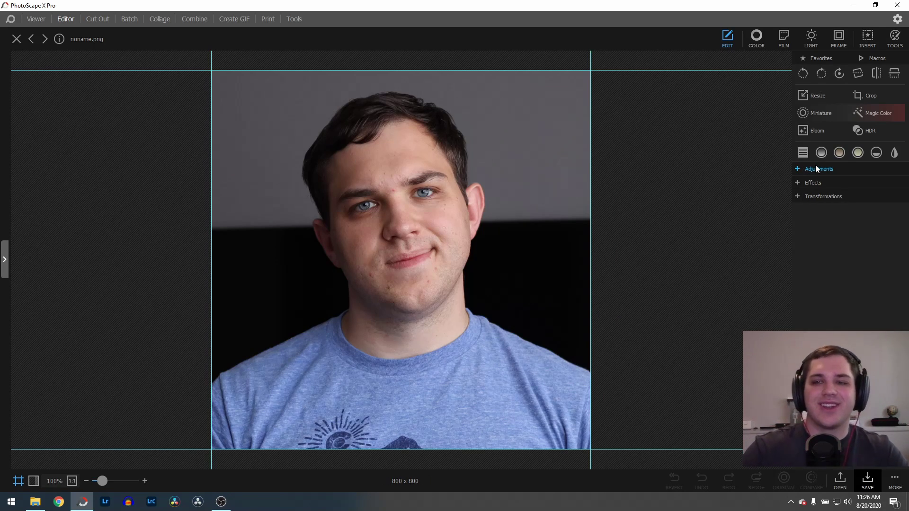
- Expand Adjustments and scroll the Edit panel through Effects down to Spot Light and Transformations
left_click(795, 170)
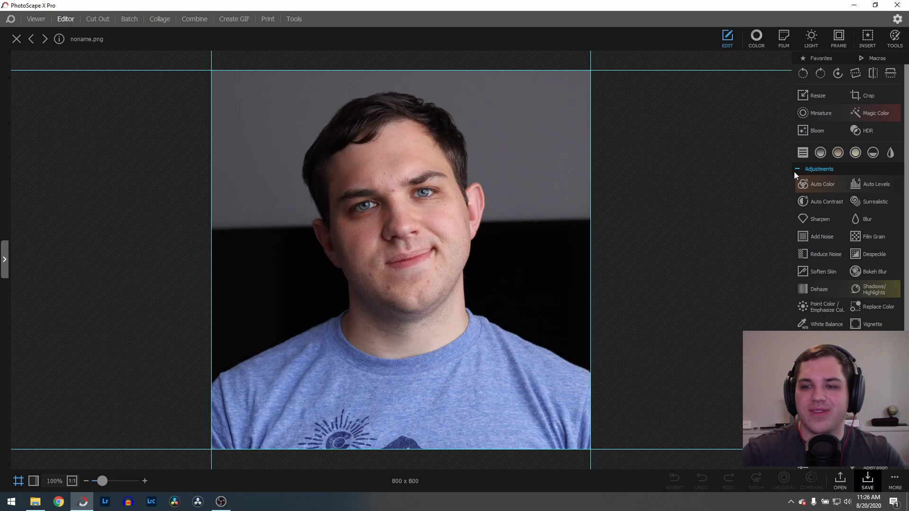
scroll(851, 215, "down", 2)
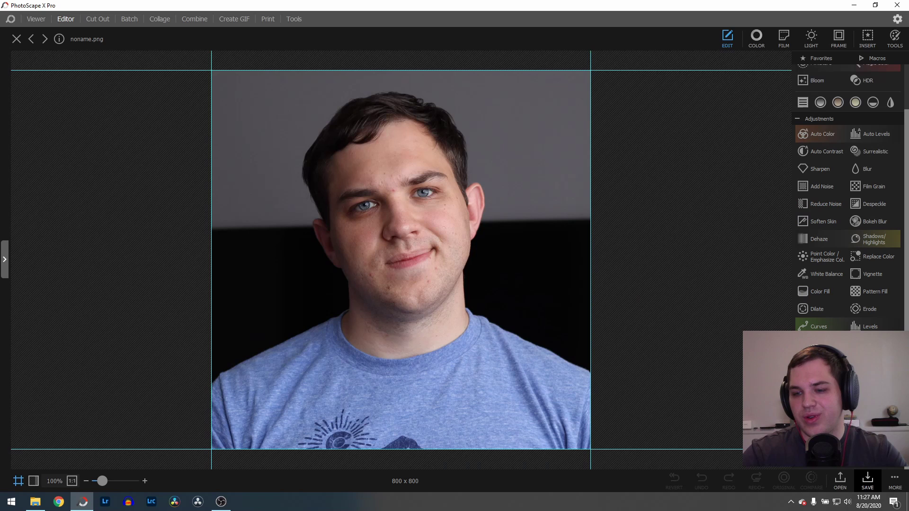
scroll(797, 466, "down", 1)
scroll(797, 467, "down", 7)
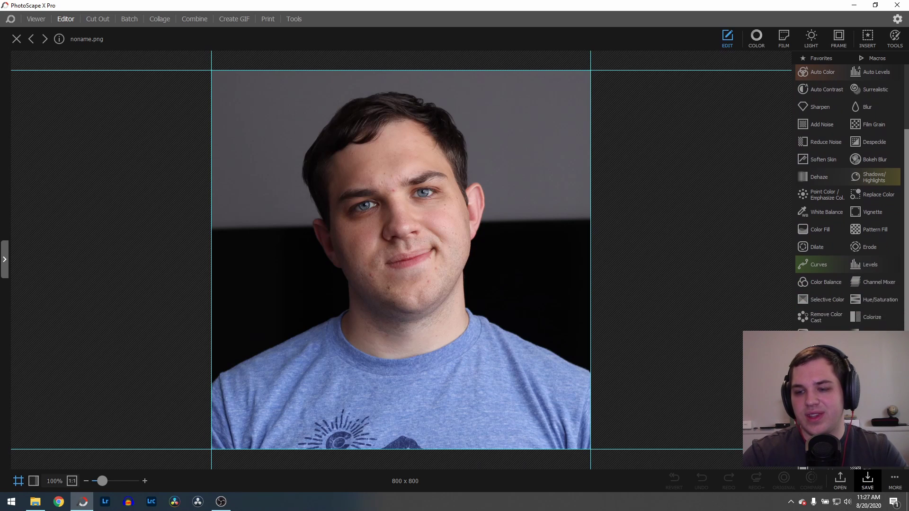
scroll(796, 466, "down", 3)
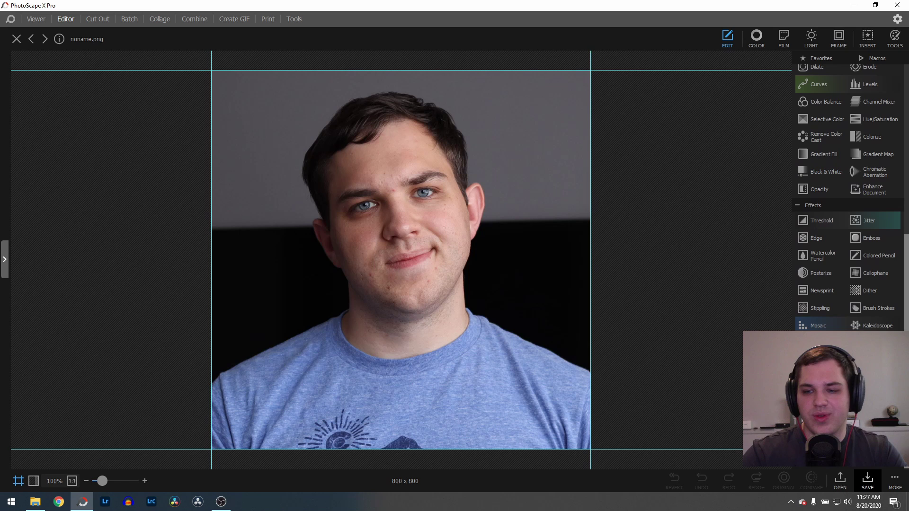
scroll(799, 469, "down", 1)
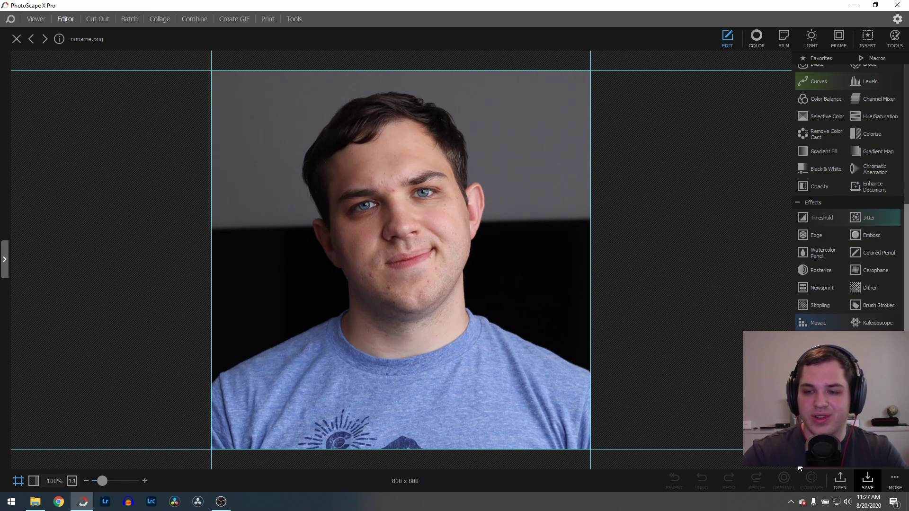
scroll(800, 469, "down", 5)
scroll(799, 467, "down", 2)
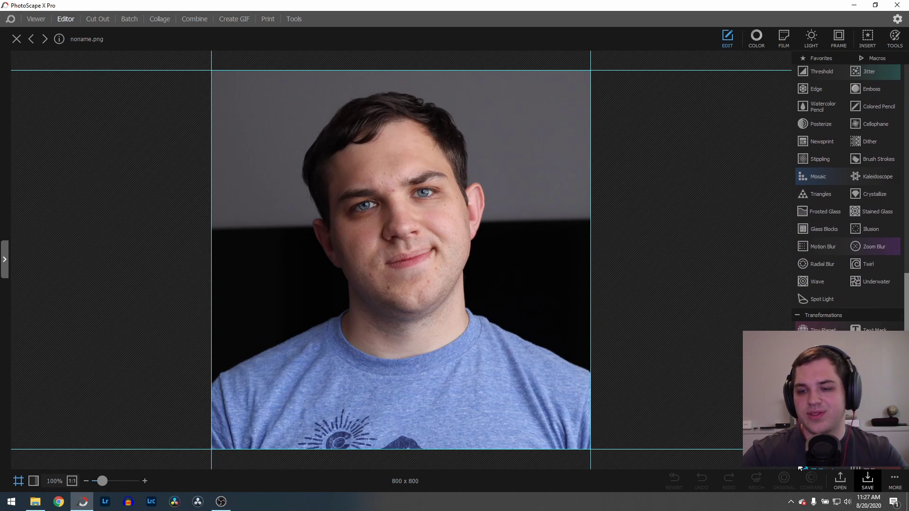
- Preview a Fisheye pinch at Amount -32 centred on the forehead, compare it, then cancel
left_click(818, 336)
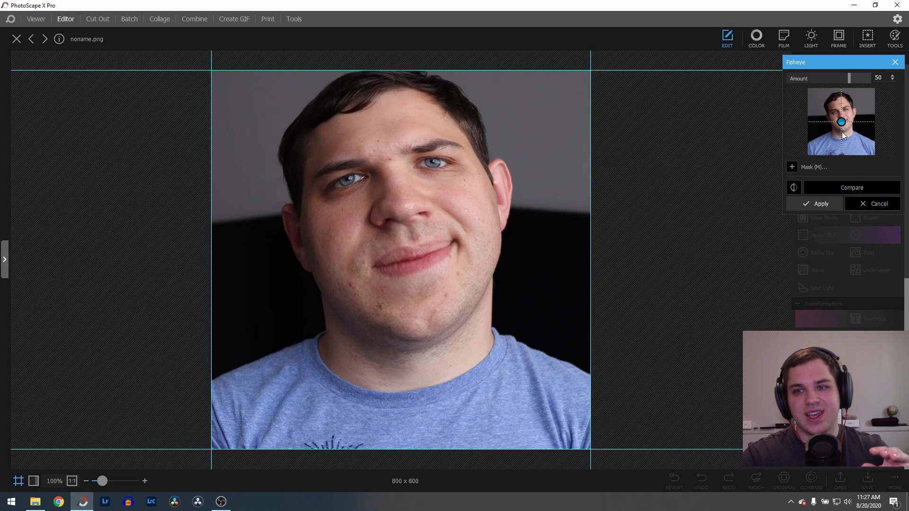
left_click_drag(848, 81, 816, 81)
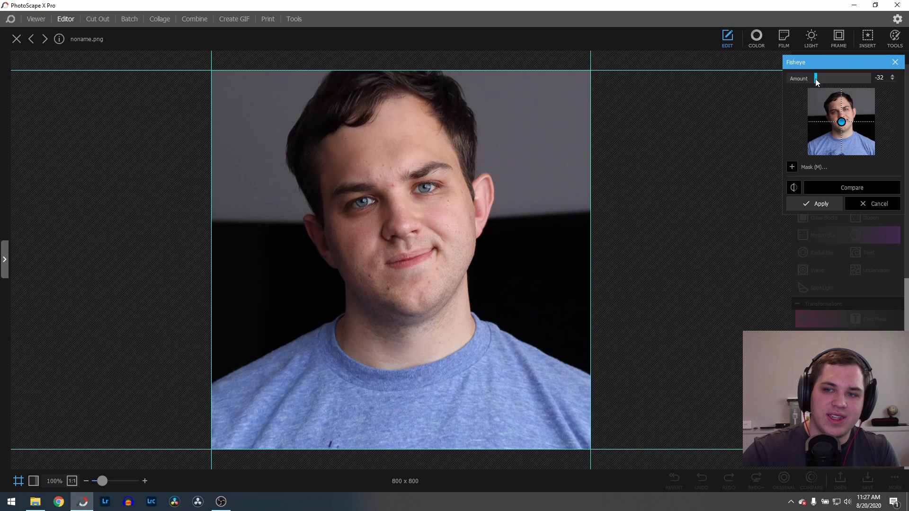
left_click_drag(839, 122, 839, 110)
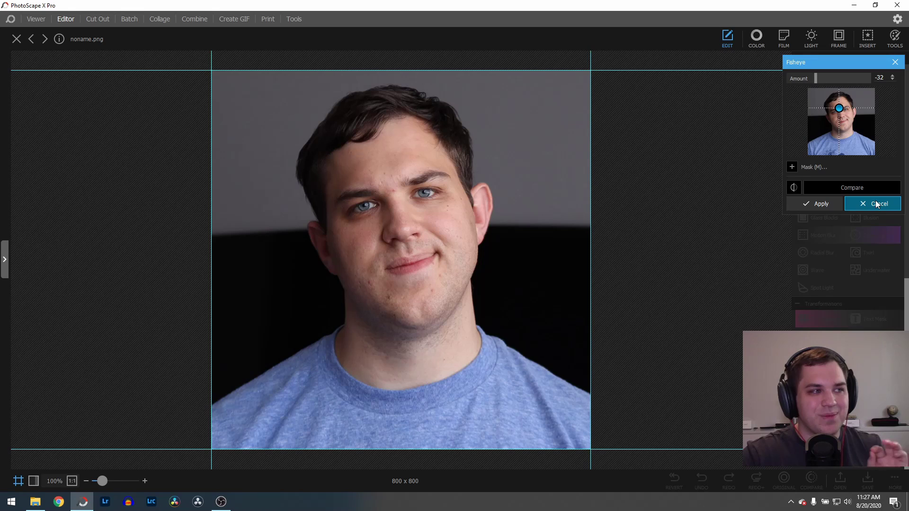
left_click(810, 187)
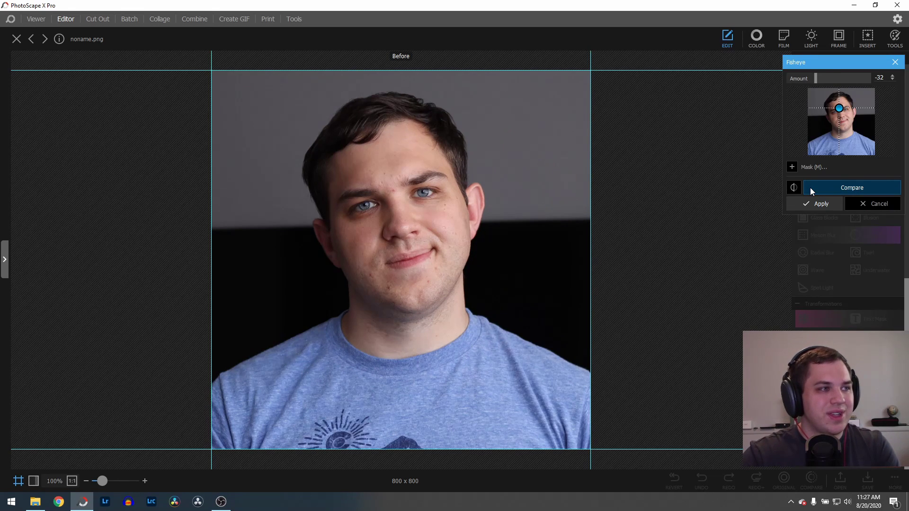
left_click(811, 188)
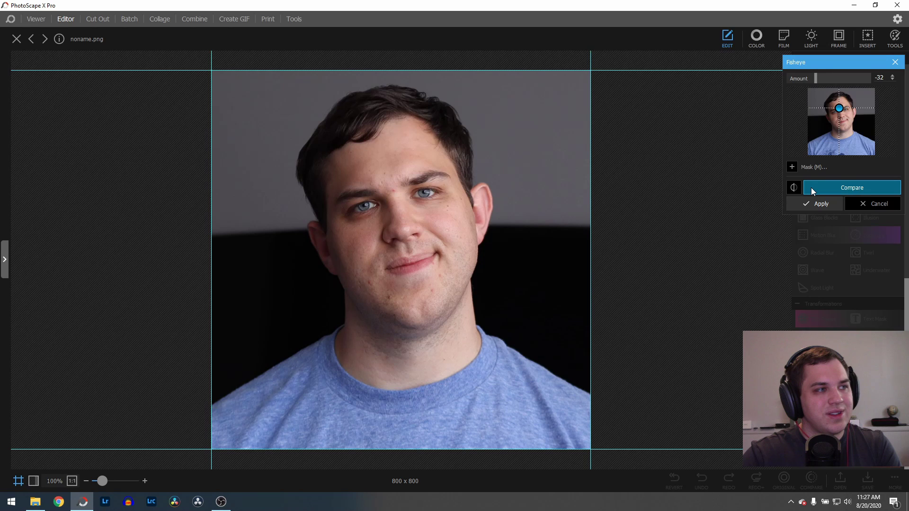
left_click(863, 202)
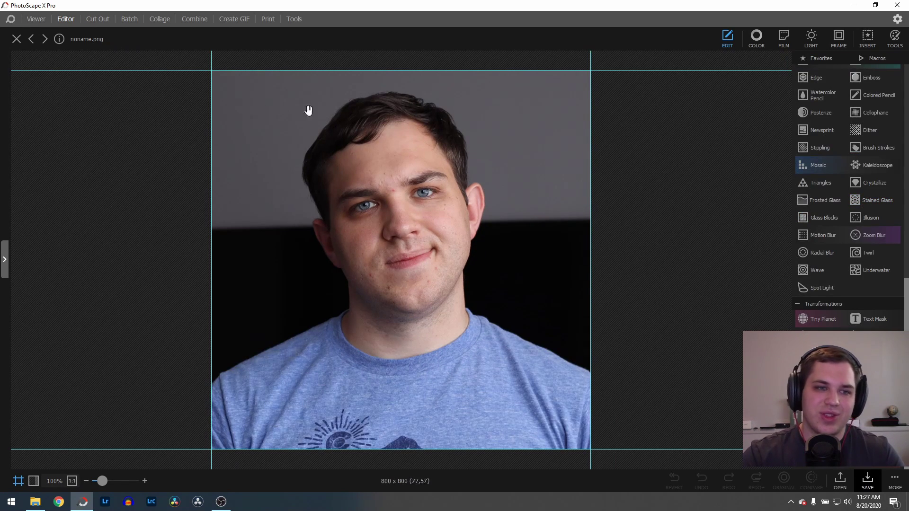
- Toggle the filter list off and back on, then scroll to the top of the panel
left_click(728, 40)
left_click(729, 41)
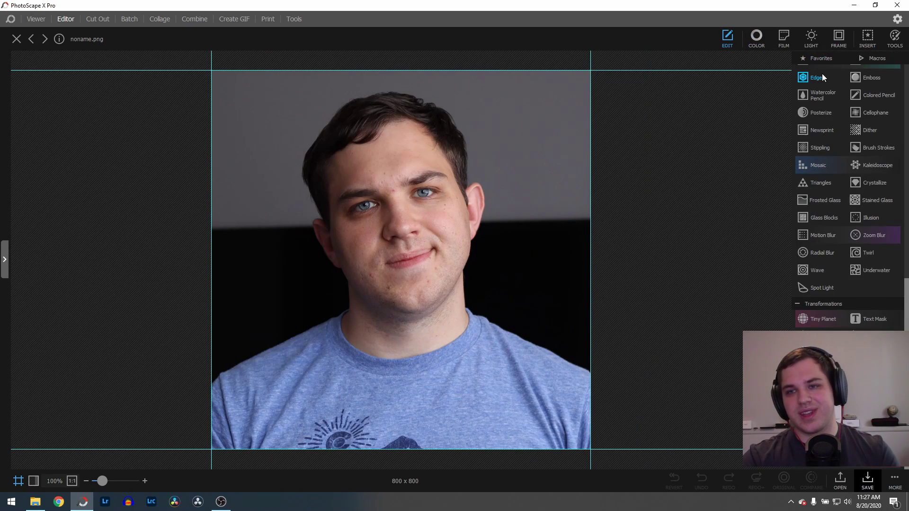
scroll(907, 110, "up", 10)
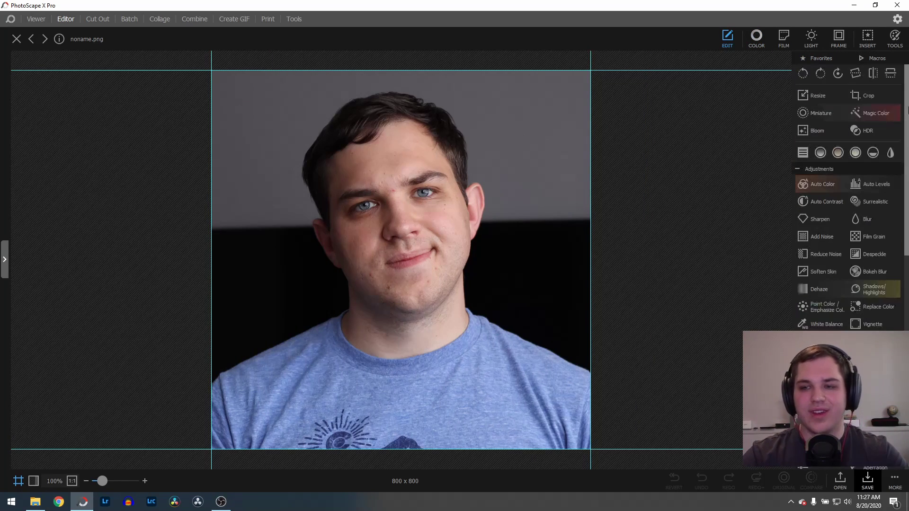
- In the Color sliders, brighten the photo to 27 and darken it to 62
left_click(754, 38)
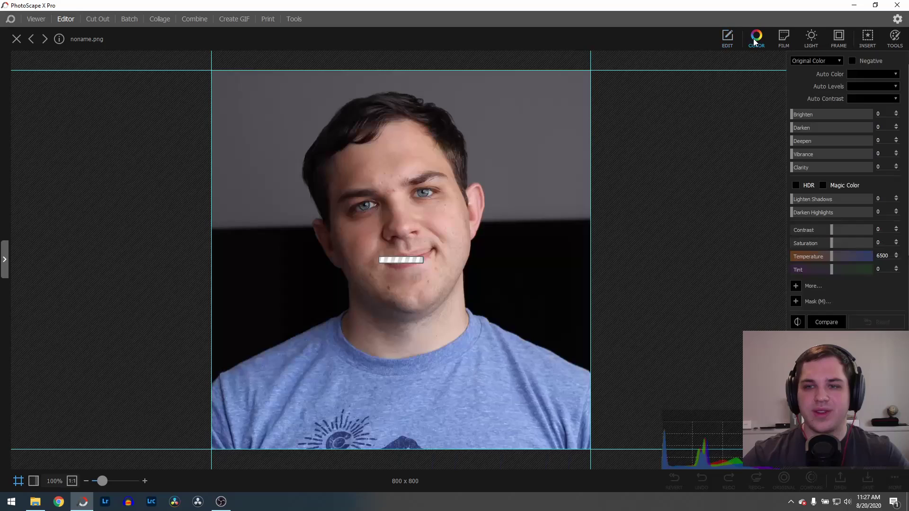
left_click_drag(806, 115, 814, 116)
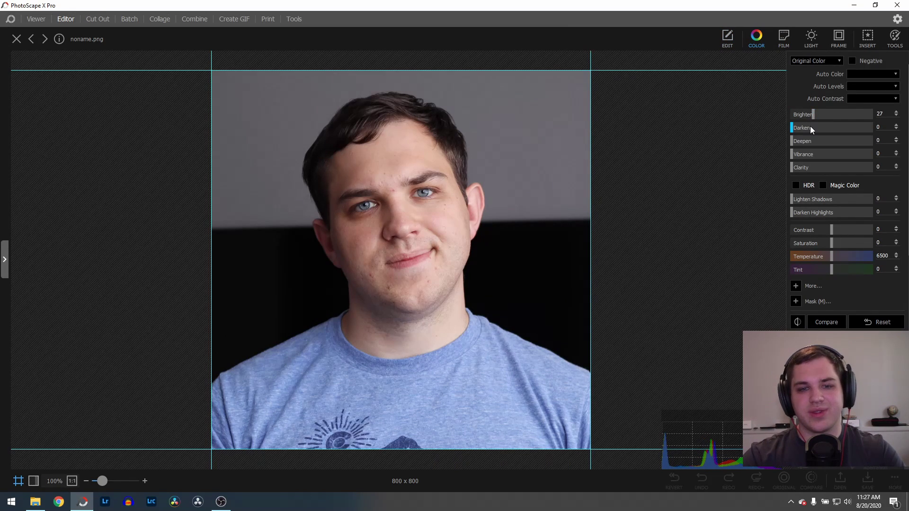
left_click(810, 127)
left_click(841, 128)
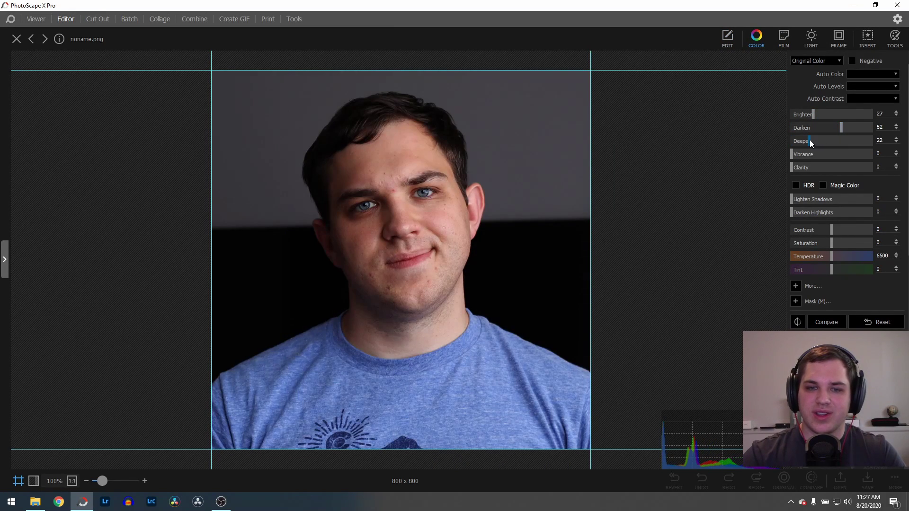
- Raise vibrance to 22 and clarity to 23, then discard the colour adjustments with Esc
left_click(810, 154)
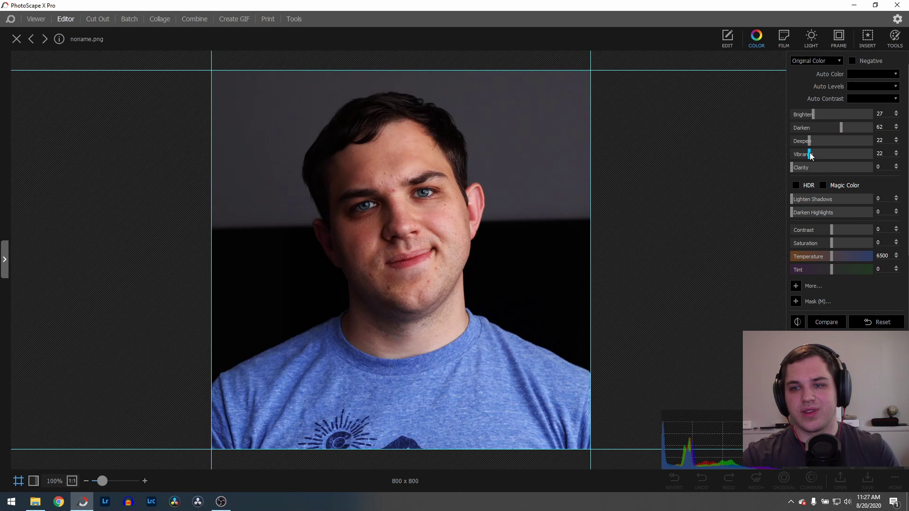
left_click(811, 168)
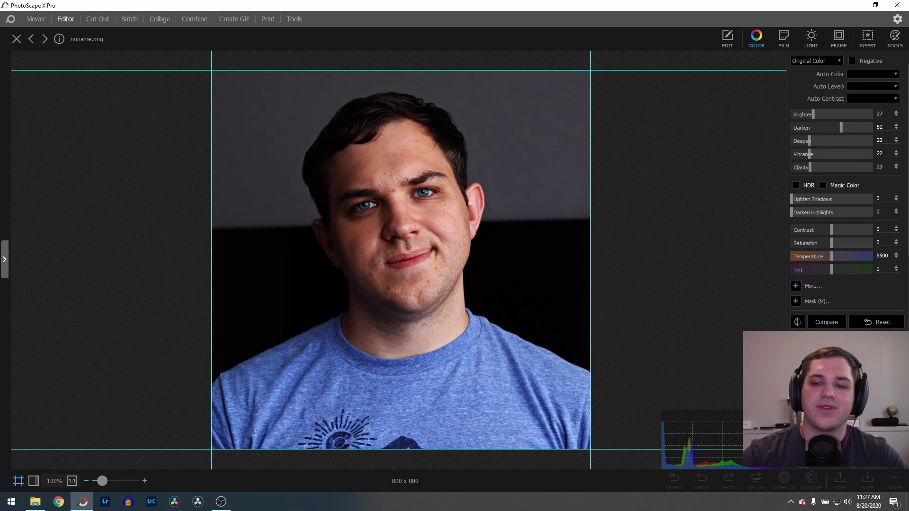
key("Escape")
left_click(784, 40)
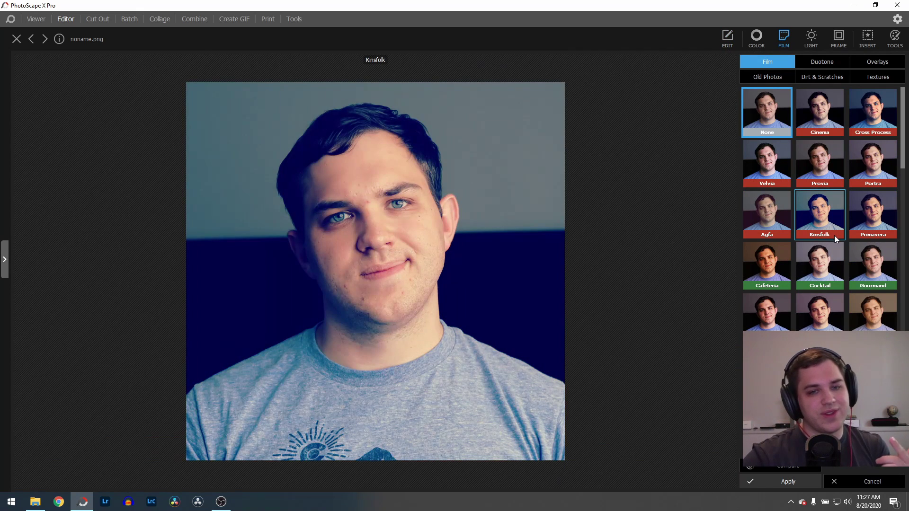
- Preview the Patissier film look and the A004 Old Photos overlay, keeping neither on the portrait
left_click(780, 322)
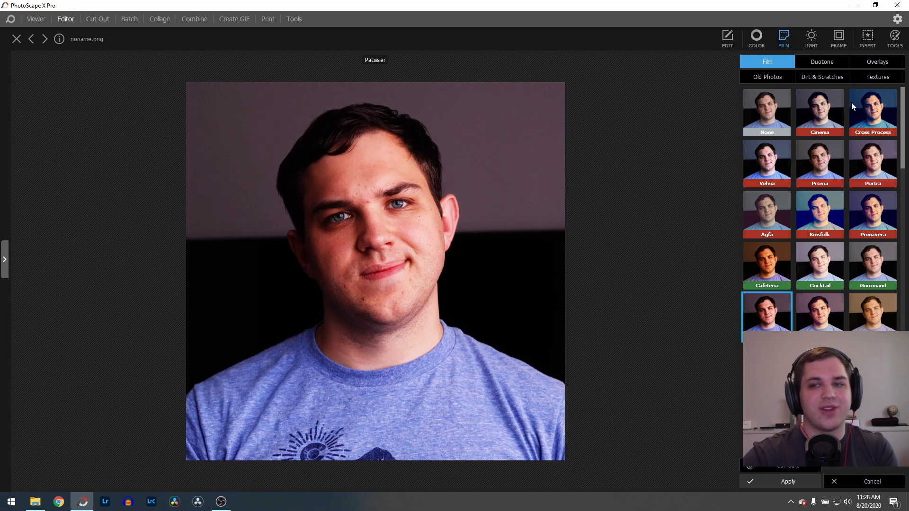
left_click(814, 62)
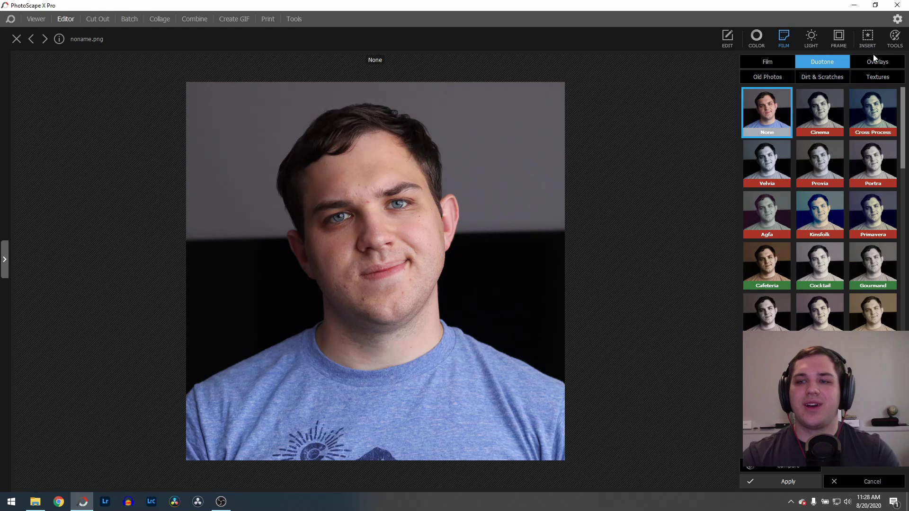
left_click(873, 59)
left_click(787, 77)
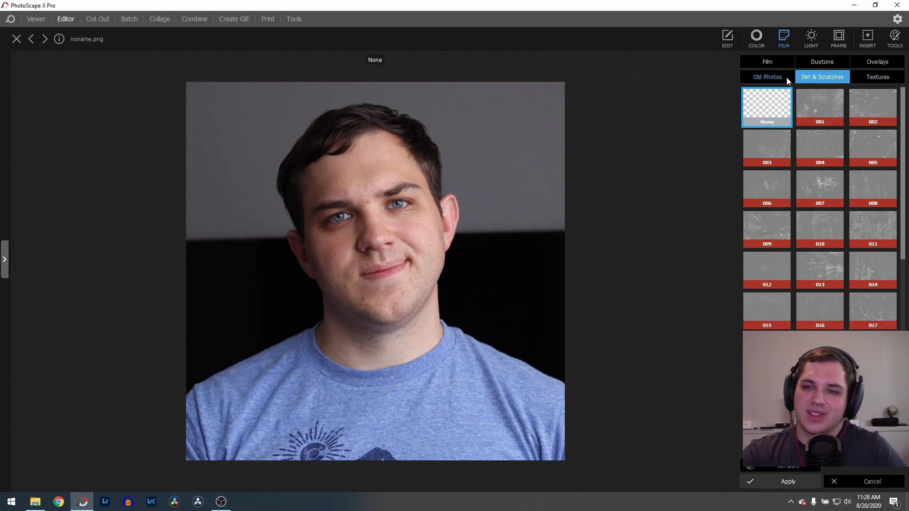
left_click(817, 143)
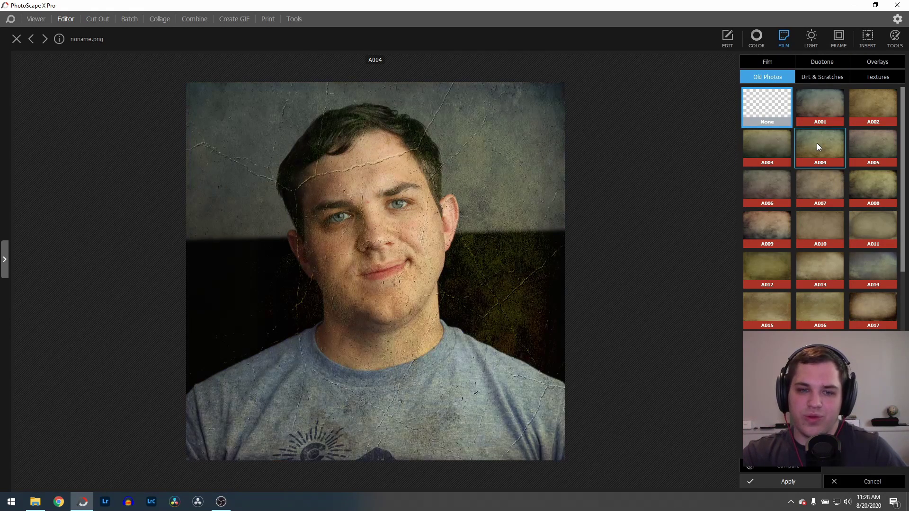
left_click(805, 44)
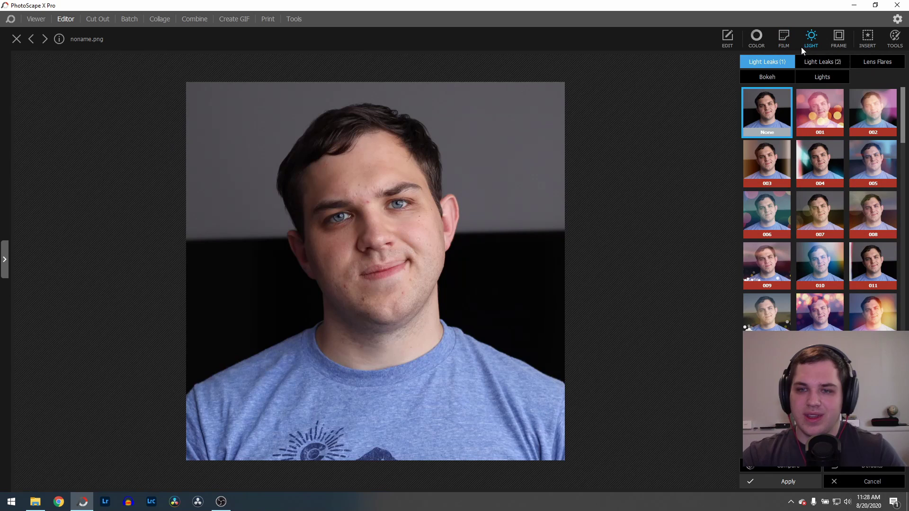
- Preview light leaks 001, 004, a warm bokeh leak and 013, ending on 016
left_click(809, 103)
left_click(810, 143)
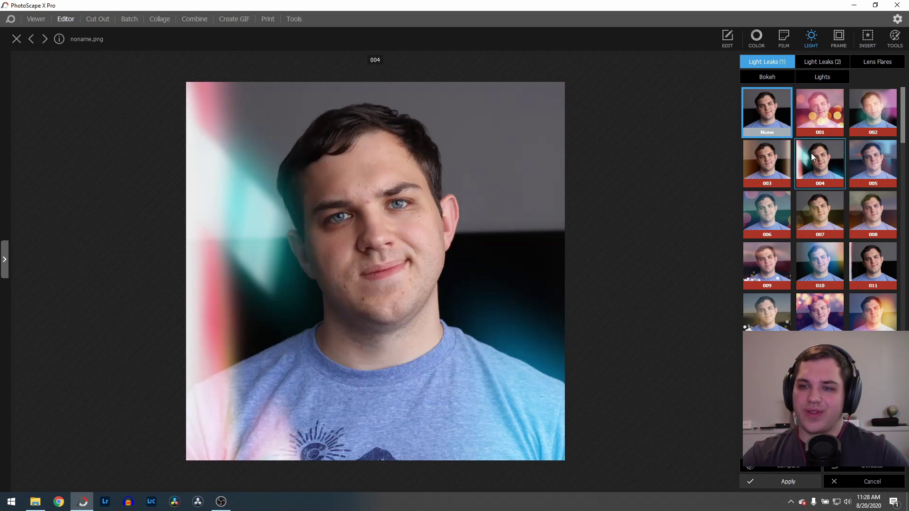
left_click(875, 211)
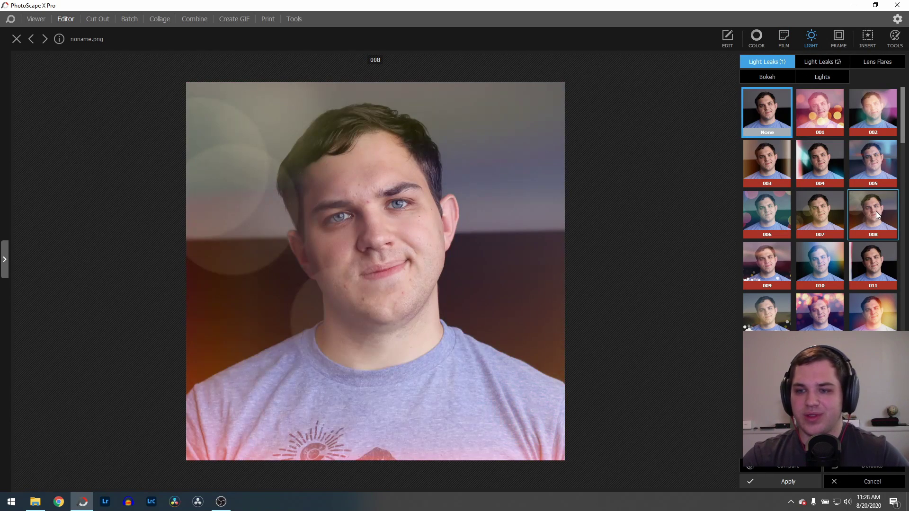
left_click(832, 320)
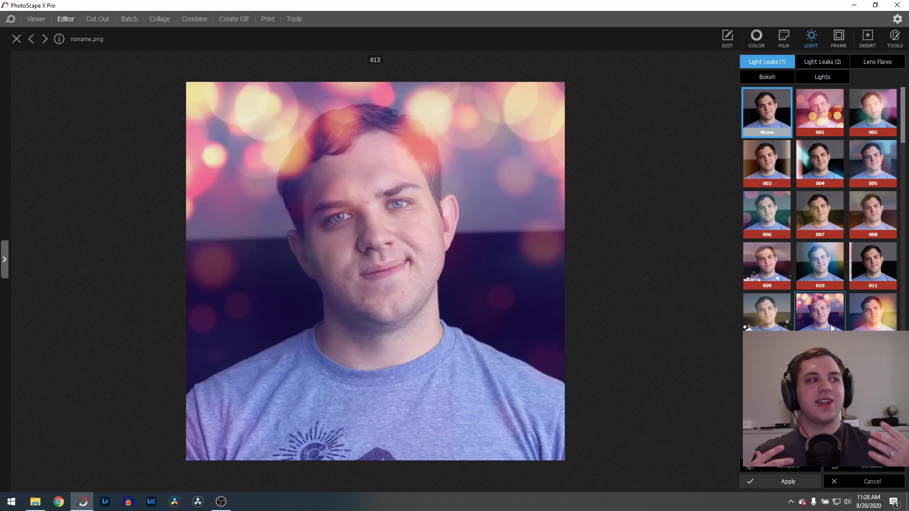
left_click(820, 359)
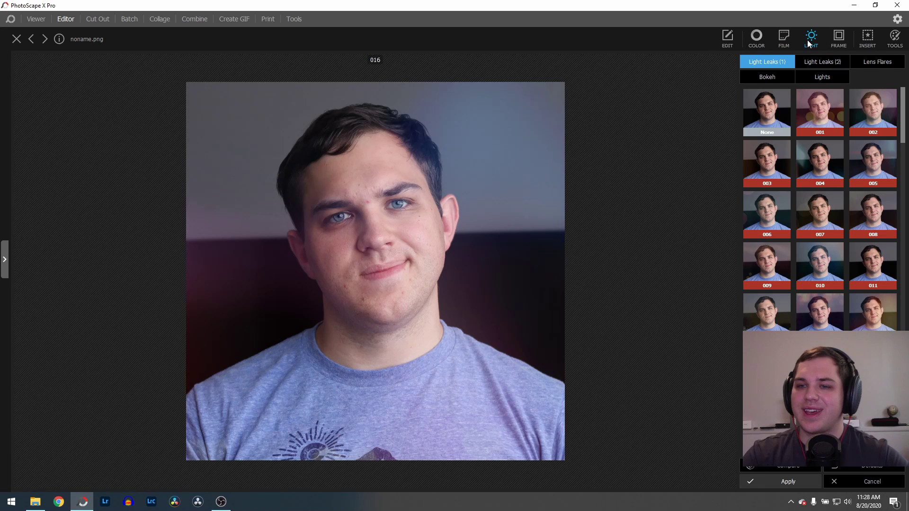
left_click(837, 42)
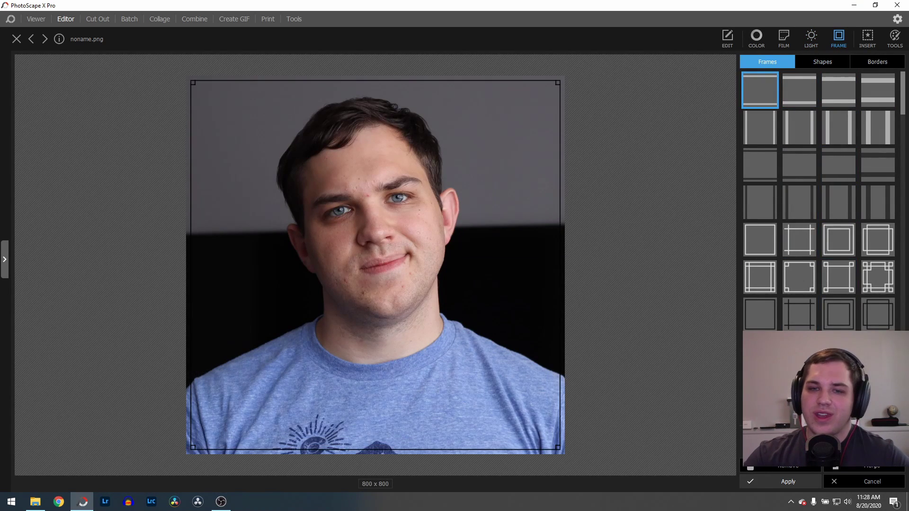
- Browse the Frames and Shapes galleries, previewing a circle shape crop
scroll(838, 346, "down", 1)
scroll(856, 341, "down", 2)
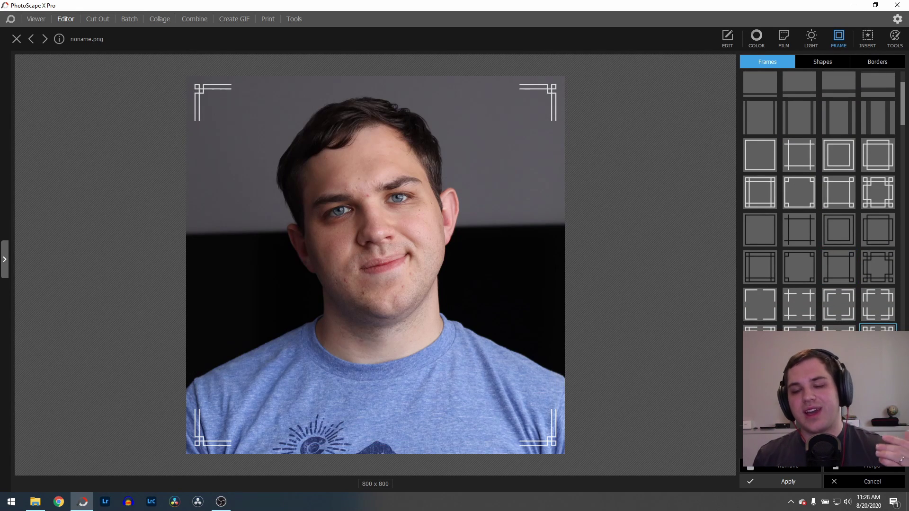
left_click(826, 62)
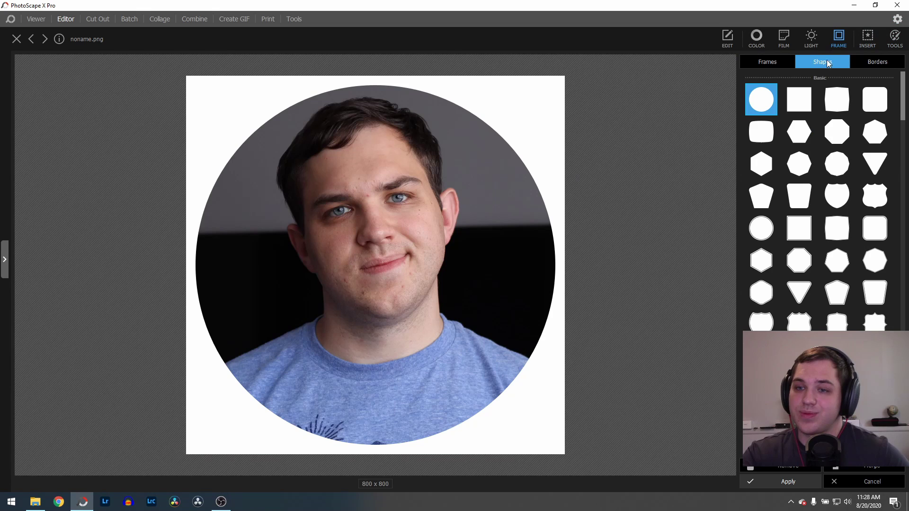
left_click(871, 61)
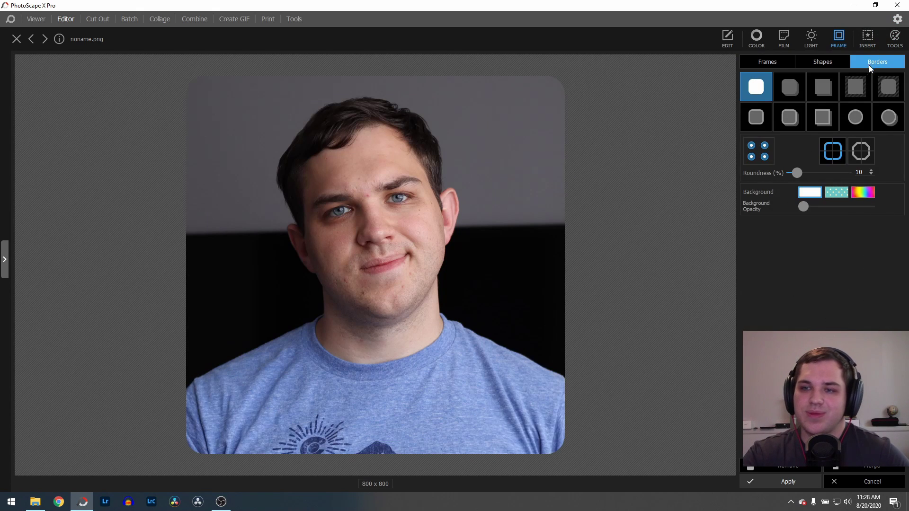
- Apply the white rounded stroke-and-shadow border with a thinner stroke and larger offset
left_click(801, 120)
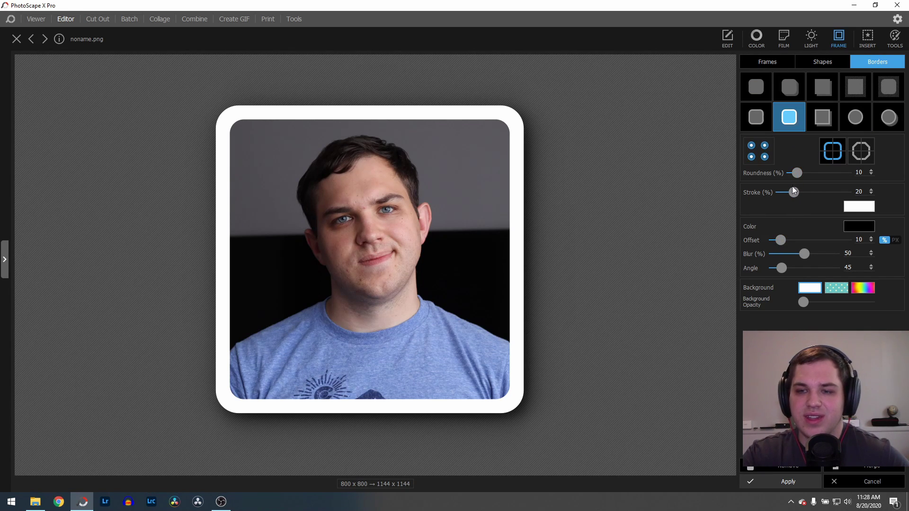
left_click_drag(793, 192, 789, 194)
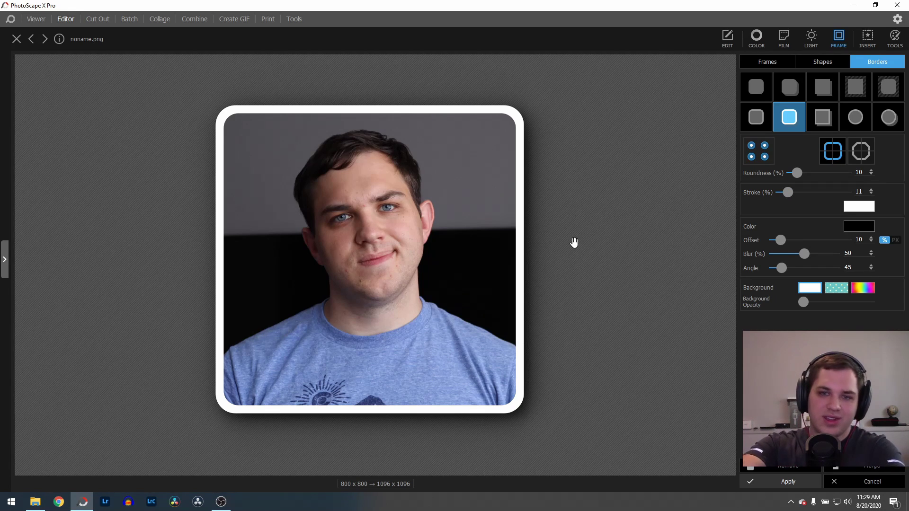
mouse_move(780, 240)
left_mouse_down()
mouse_move(819, 239)
mouse_move(786, 242)
left_mouse_up()
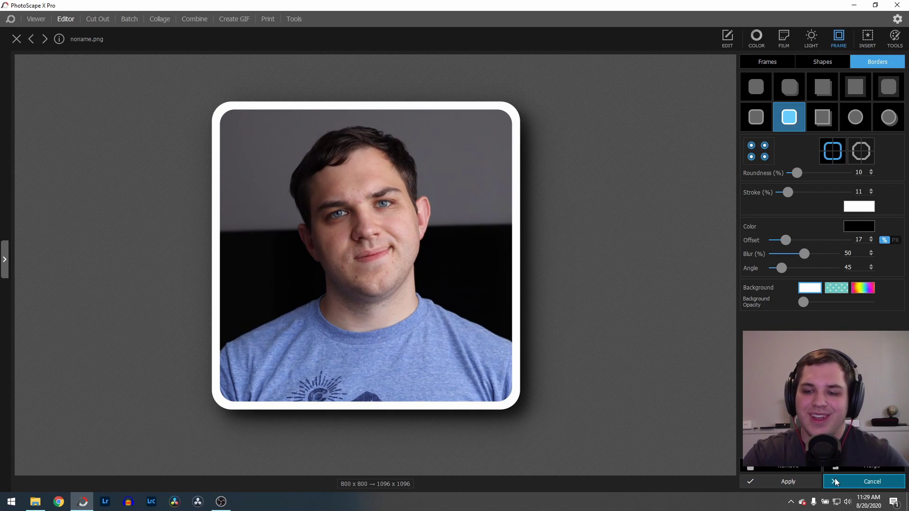
left_click(800, 483)
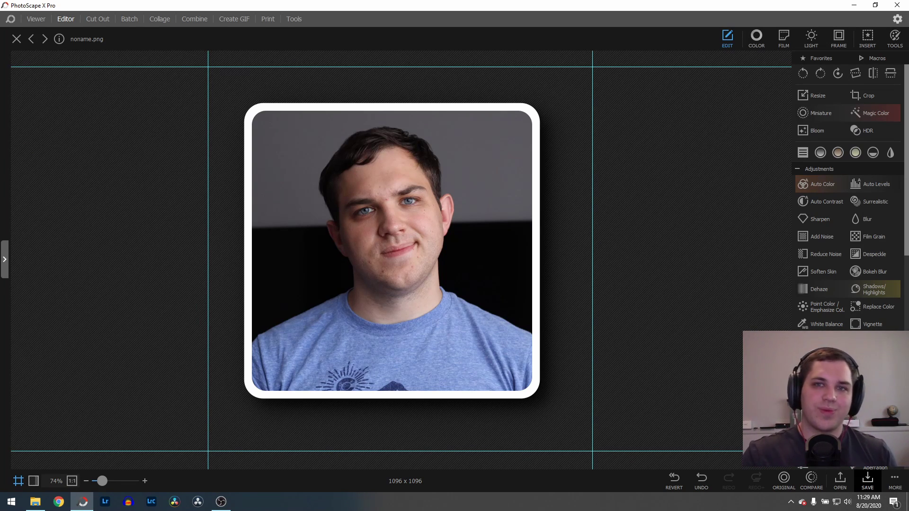
- Undo the white rounded border, returning the portrait to 800 x 800
key("ctrl+z")
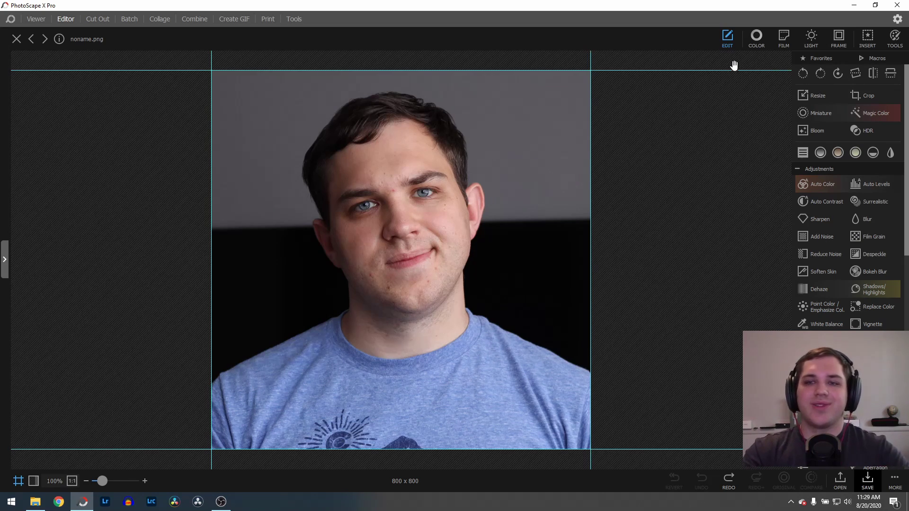
left_click(848, 36)
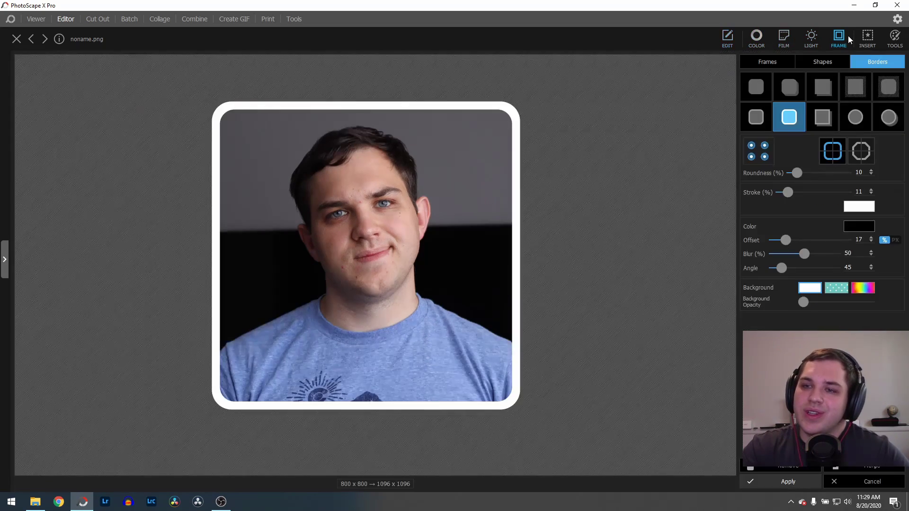
- Insert a 'Text' object and drag it to the portrait's top-right corner, keeping its font
left_click(865, 37)
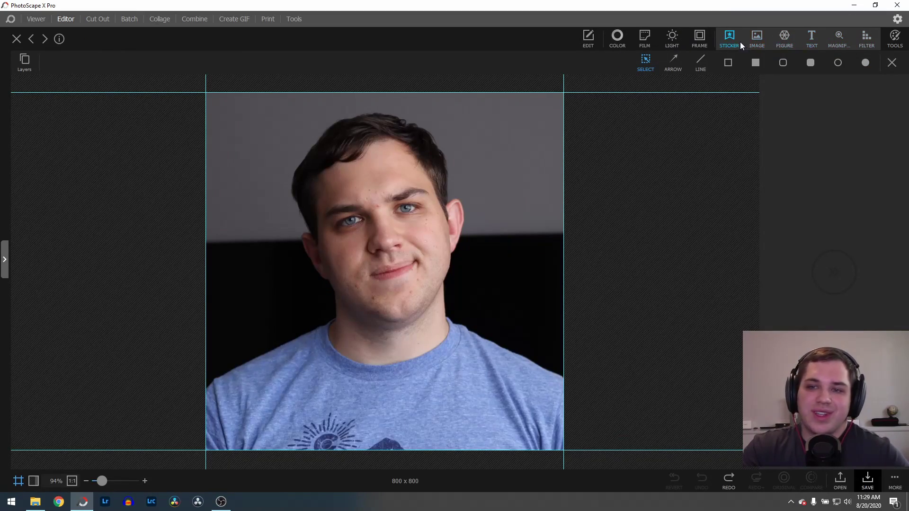
left_click(811, 39)
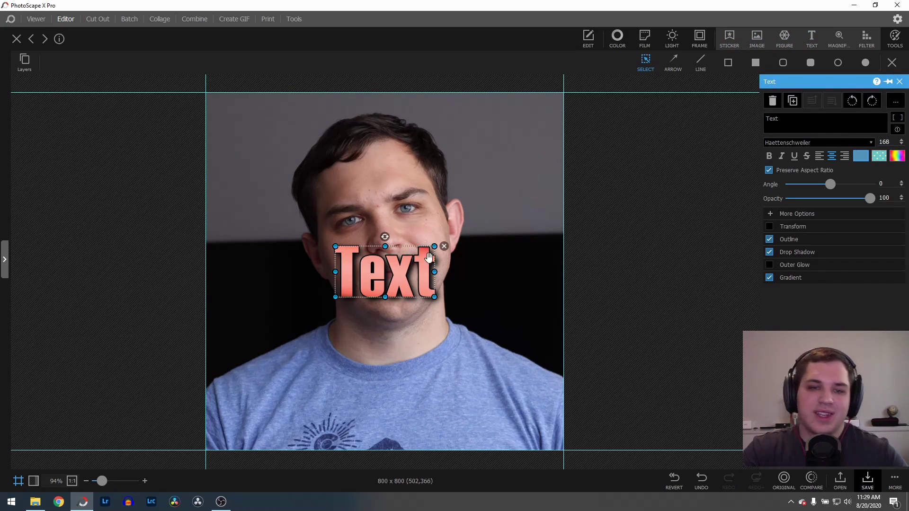
left_click_drag(416, 275, 540, 130)
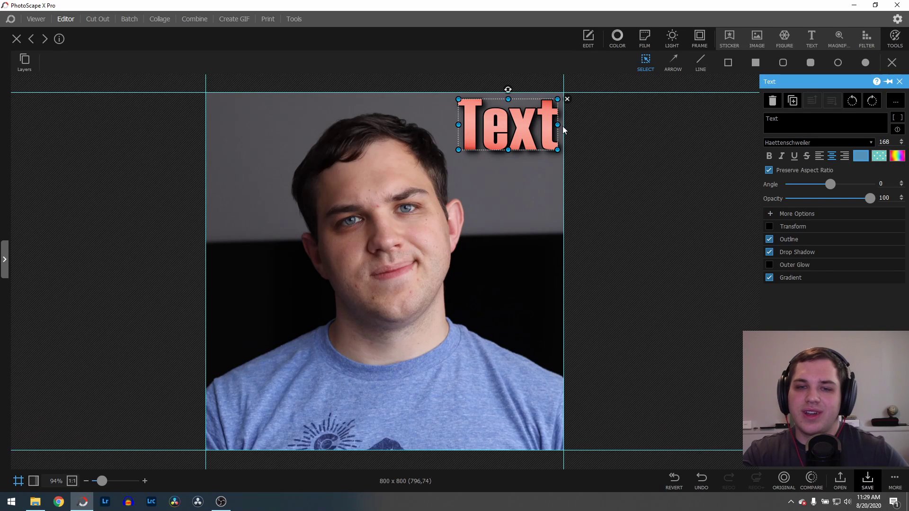
left_click(779, 143)
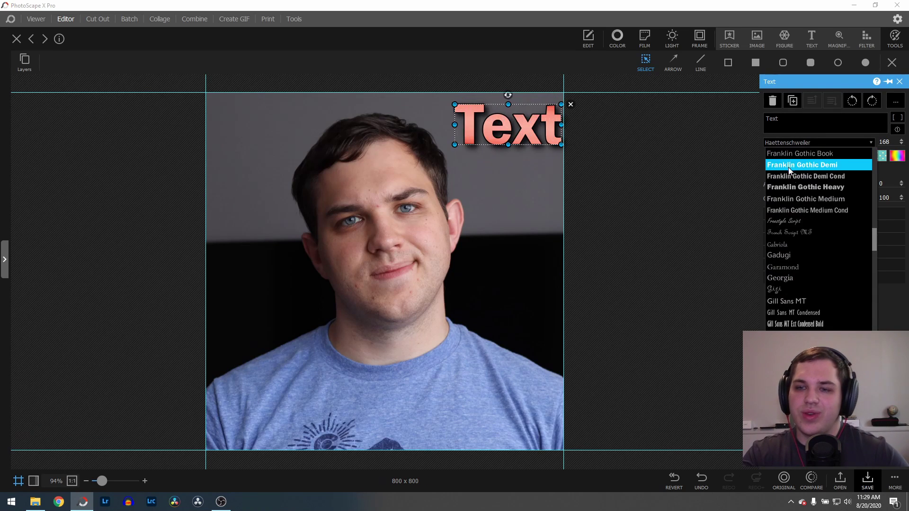
left_click(701, 346)
left_click(701, 347)
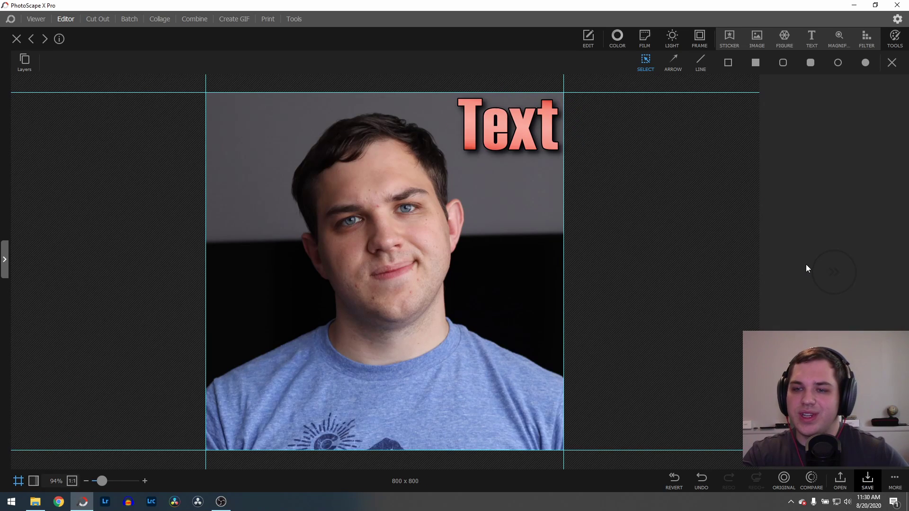
left_click(535, 142)
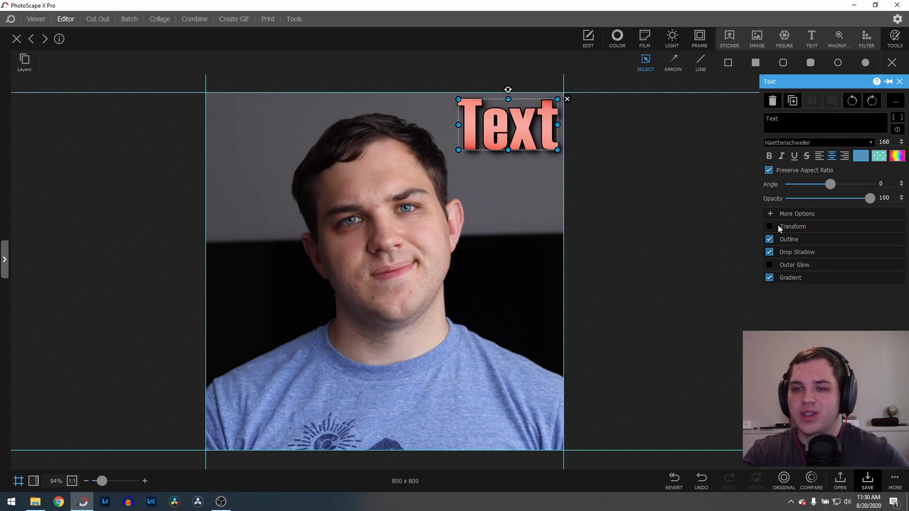
- Sample the Text fill colour from the photo, enable a gradient fill, and enlarge the text
left_click(769, 279)
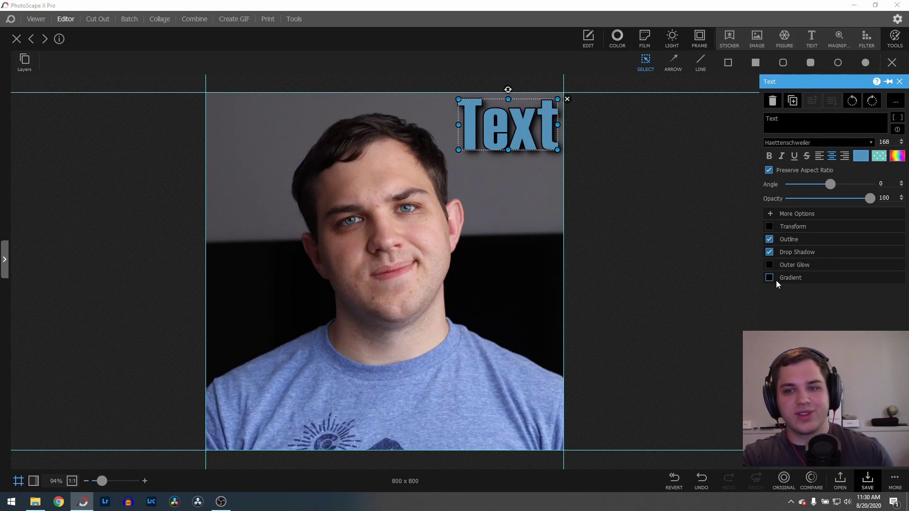
left_click(861, 157)
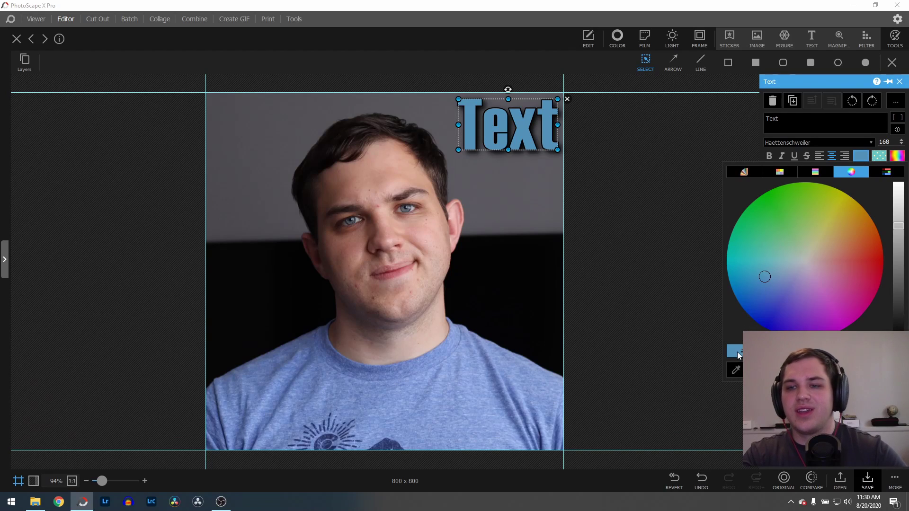
left_click(735, 371)
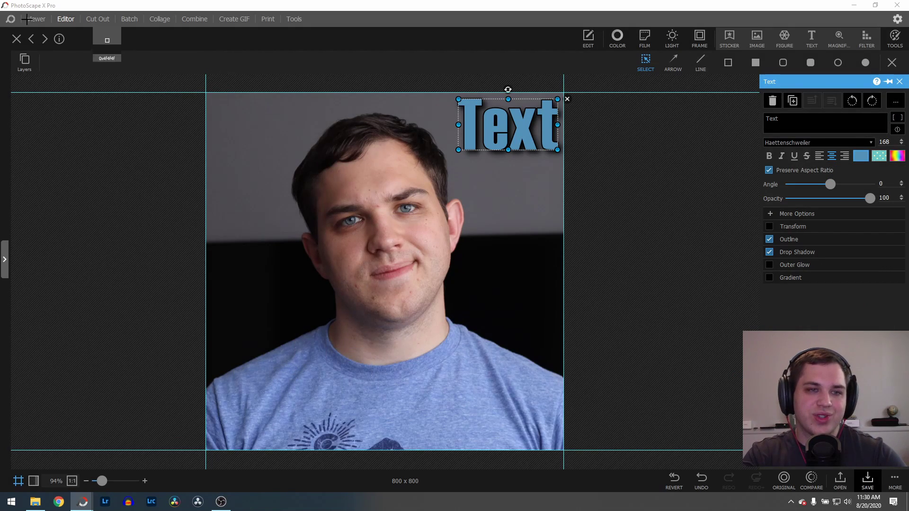
left_click(781, 281)
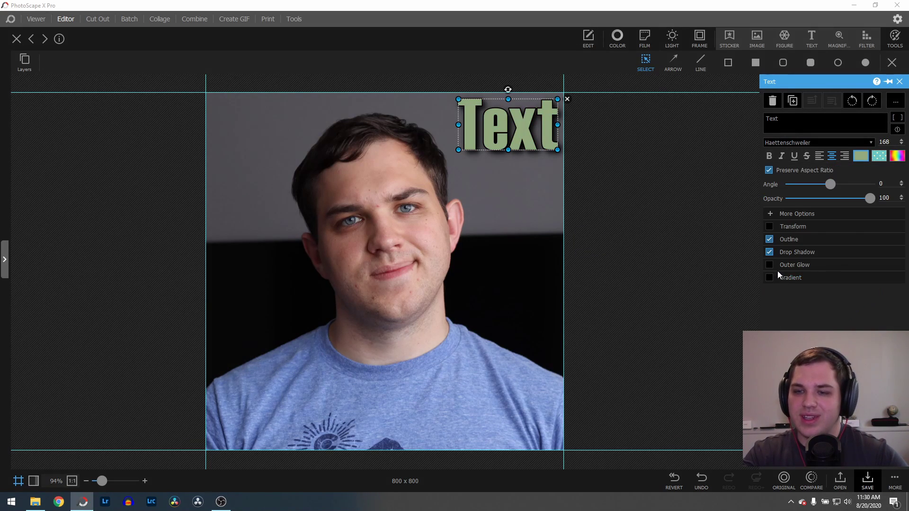
left_click(778, 276)
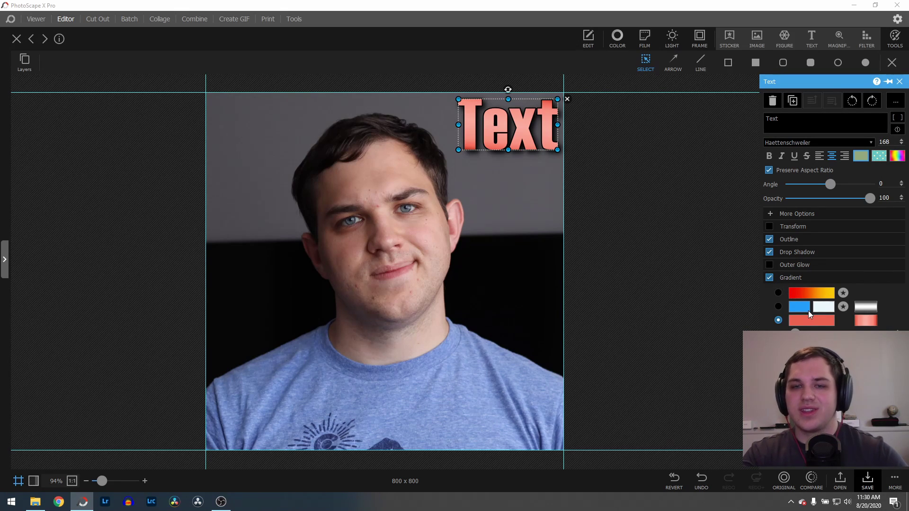
left_click_drag(458, 156, 226, 279)
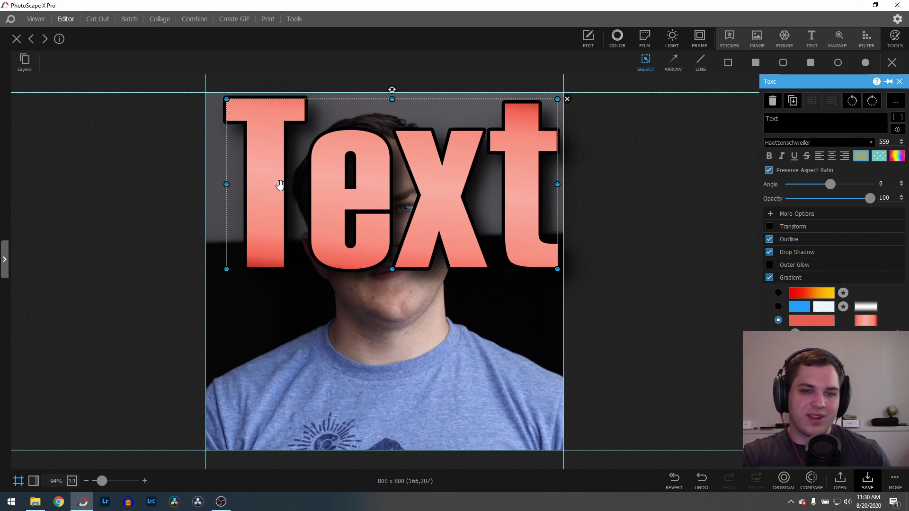
- Set the gradient colours to deep blue and white with a near-vertical hard-split style
left_click(809, 321)
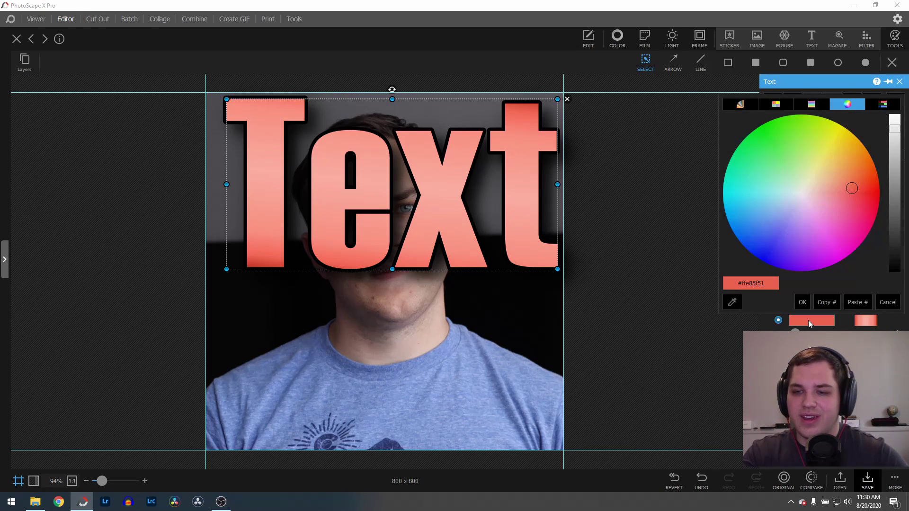
left_click_drag(771, 240, 767, 257)
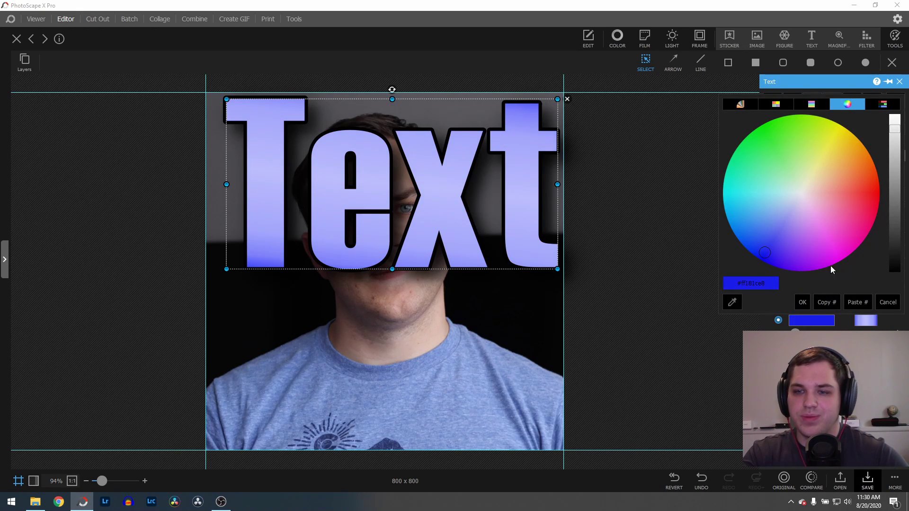
left_click(803, 303)
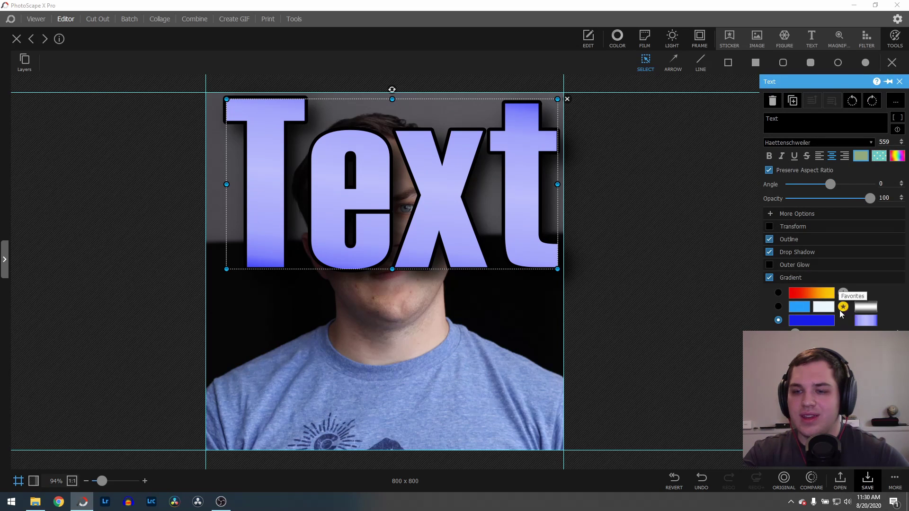
left_click(789, 307)
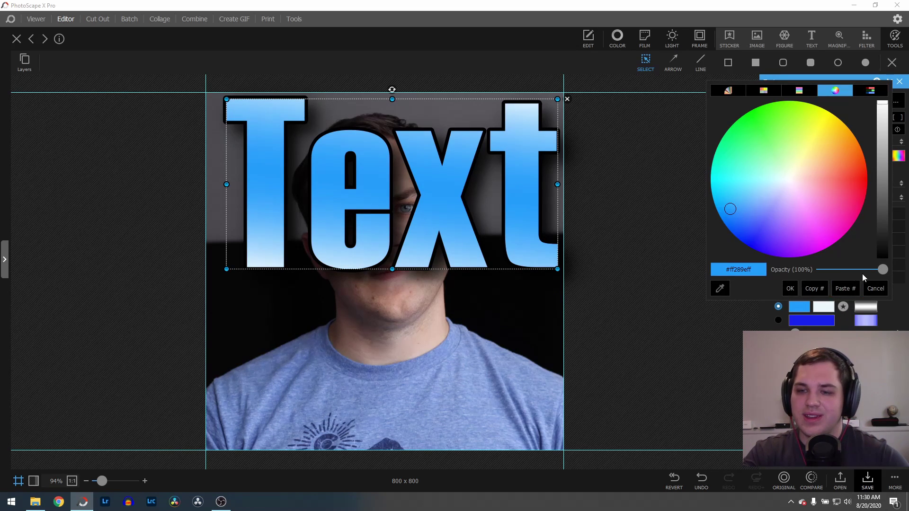
left_click(875, 289)
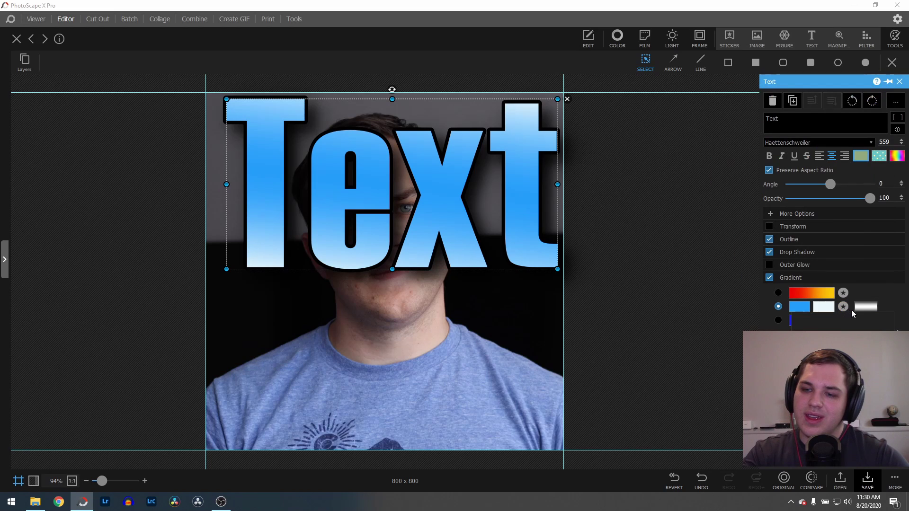
left_click(871, 311)
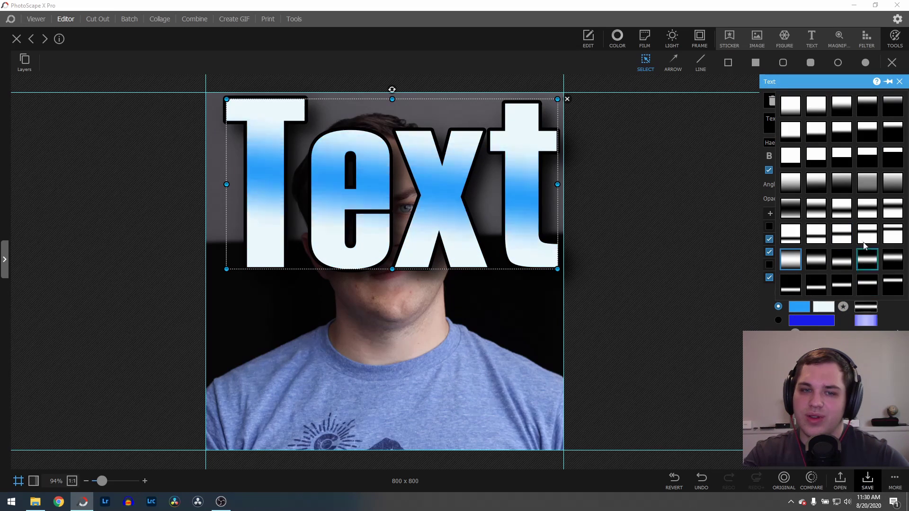
left_click(823, 162)
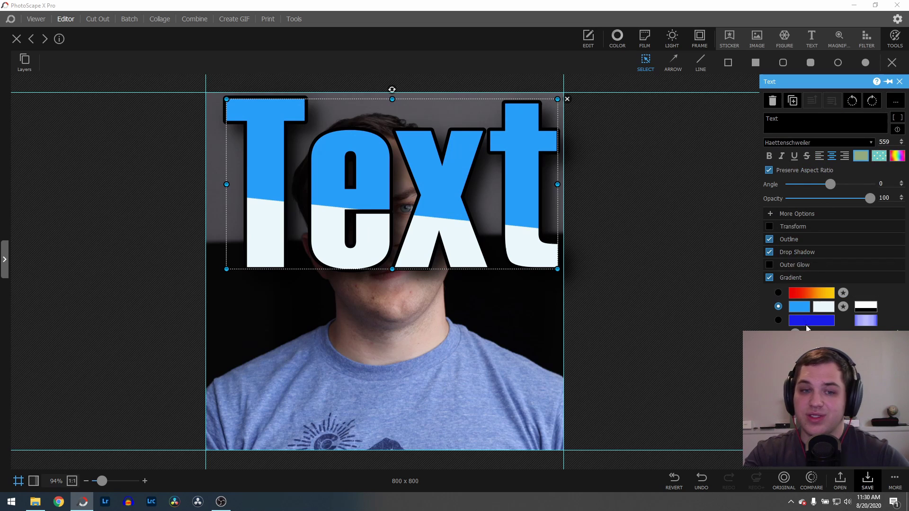
mouse_move(796, 331)
left_mouse_down()
mouse_move(813, 329)
mouse_move(804, 328)
left_mouse_up()
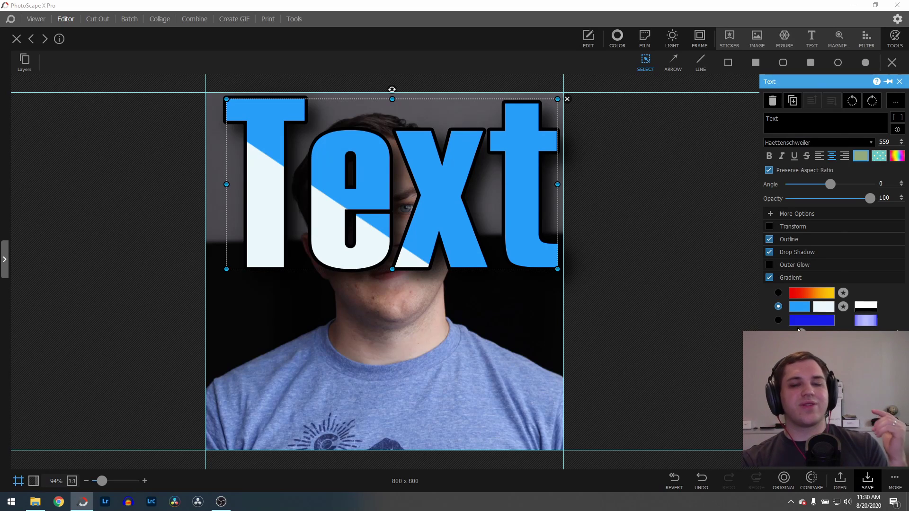
- Shrink the text to size 200 at the top right and apply a smooth gradient preset
left_click_drag(556, 99, 345, 209)
left_click_drag(331, 223, 536, 117)
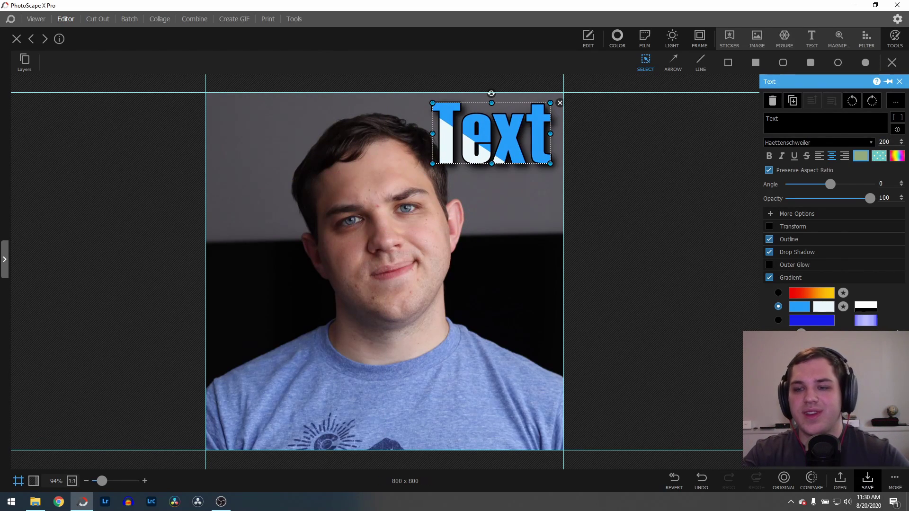
left_click(871, 313)
left_click(804, 102)
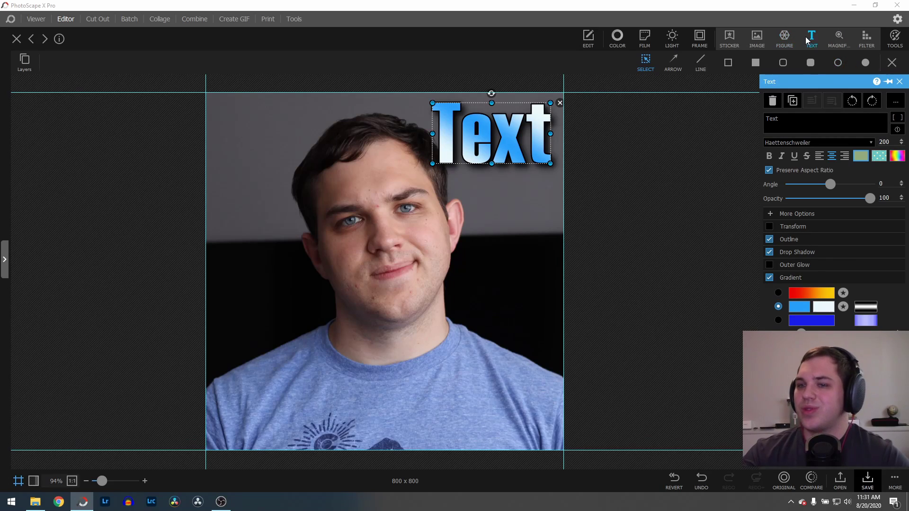
- Place a magnifier circle on the lower-right shirt, sized and aimed at the left eye
left_click(840, 36)
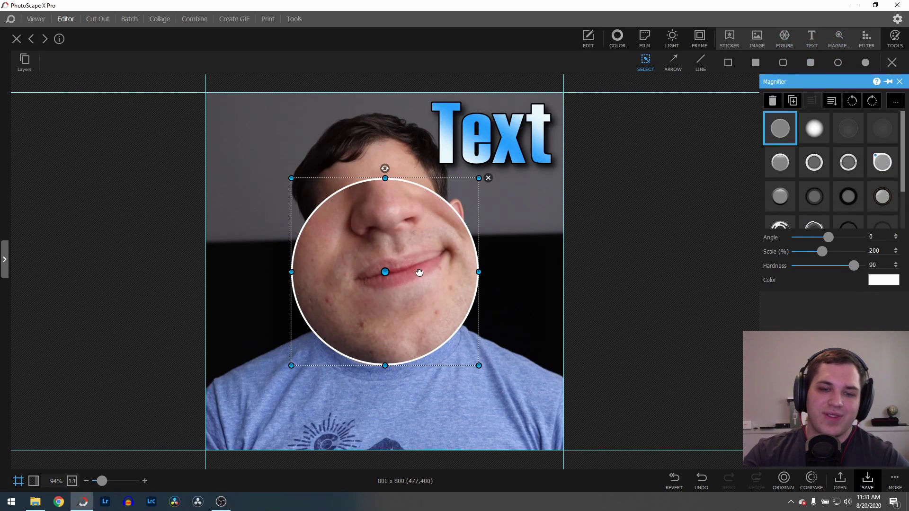
left_click_drag(419, 273, 494, 354)
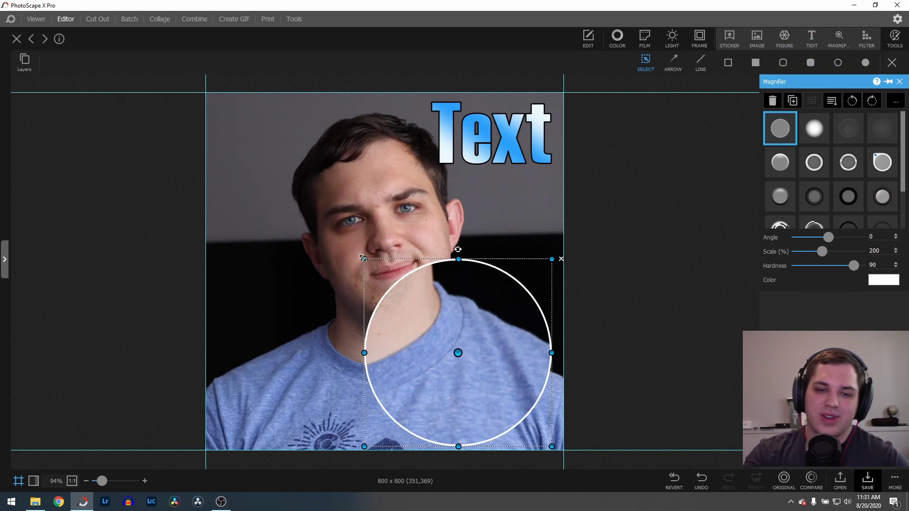
left_click_drag(364, 259, 448, 306)
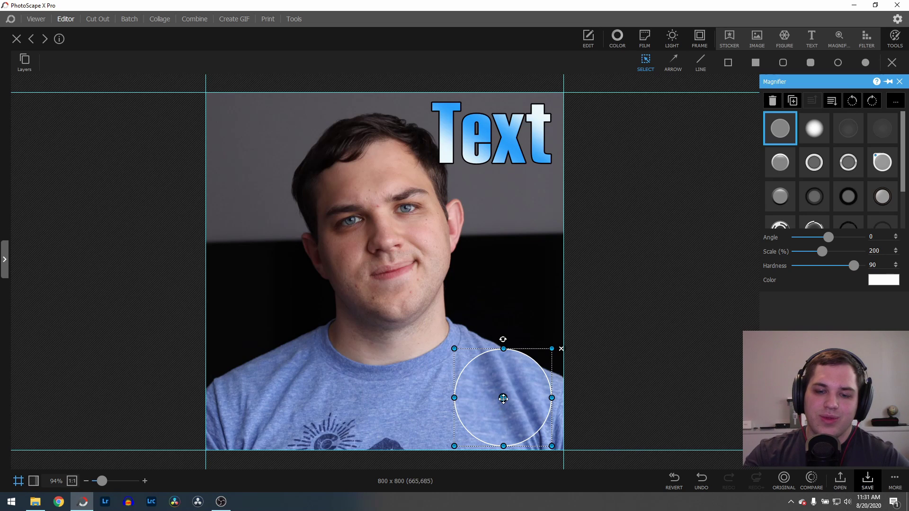
left_click_drag(503, 397, 351, 221)
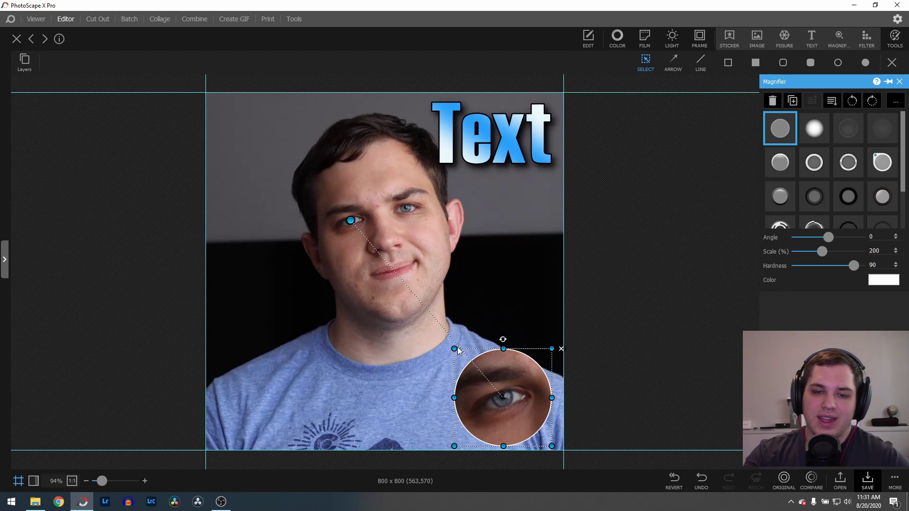
left_click_drag(453, 347, 408, 302)
- Give the magnifier a segmented white ring frame and finish editing it
left_click(779, 199)
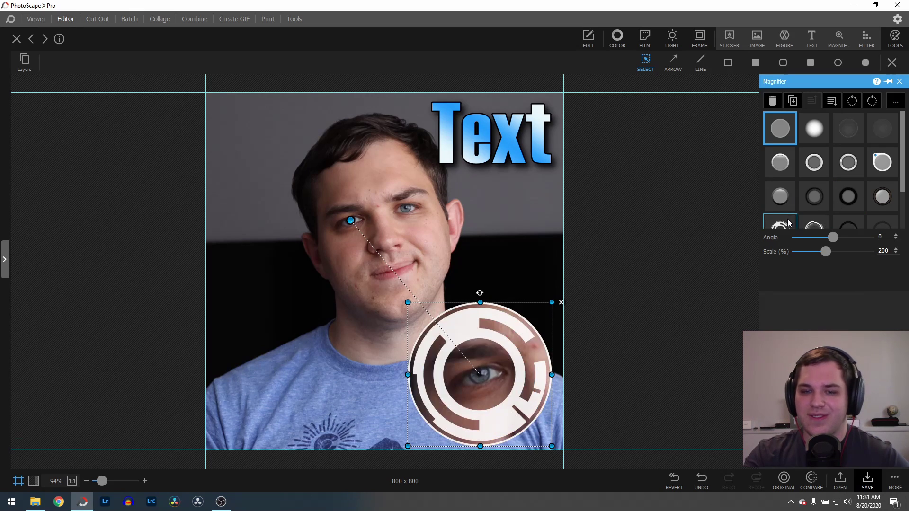
left_click(810, 223)
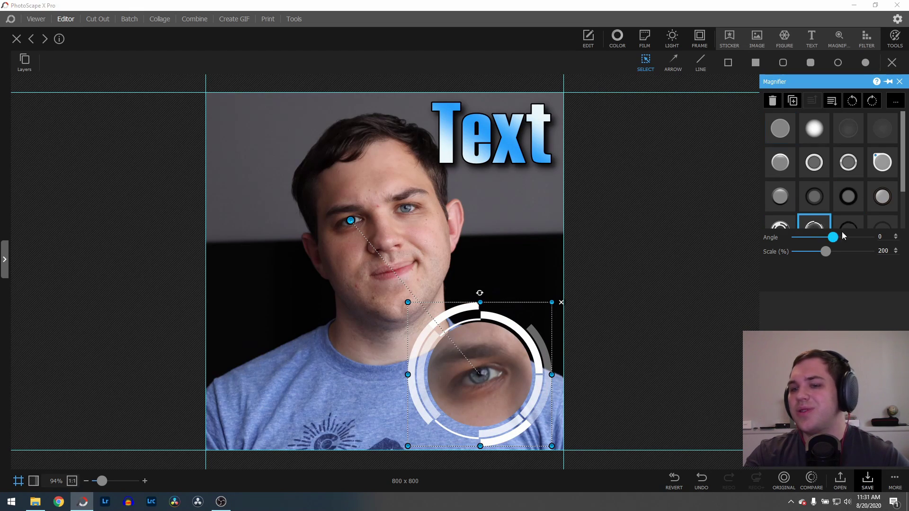
left_click(899, 82)
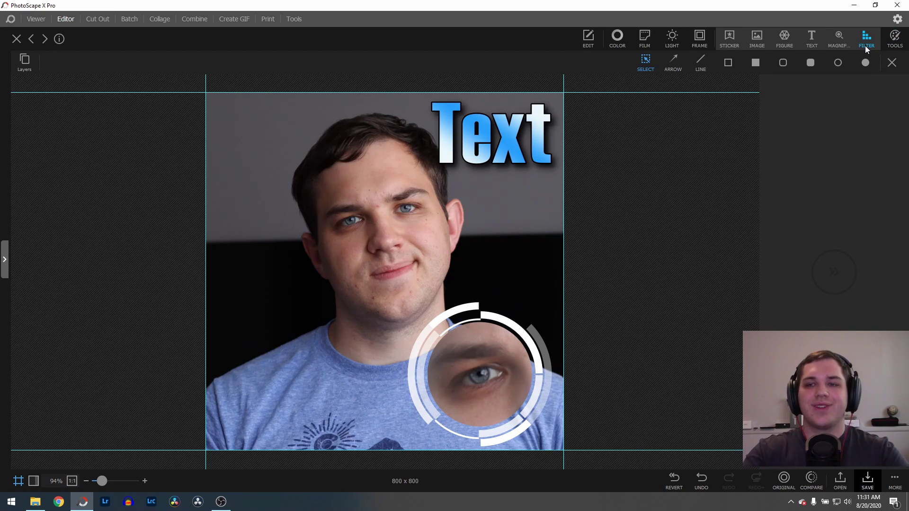
- Show the Tools panel with Draw, Scatter, Mosaic, Spot Healing Brush, Liquify and Clone Stamp
left_click(895, 38)
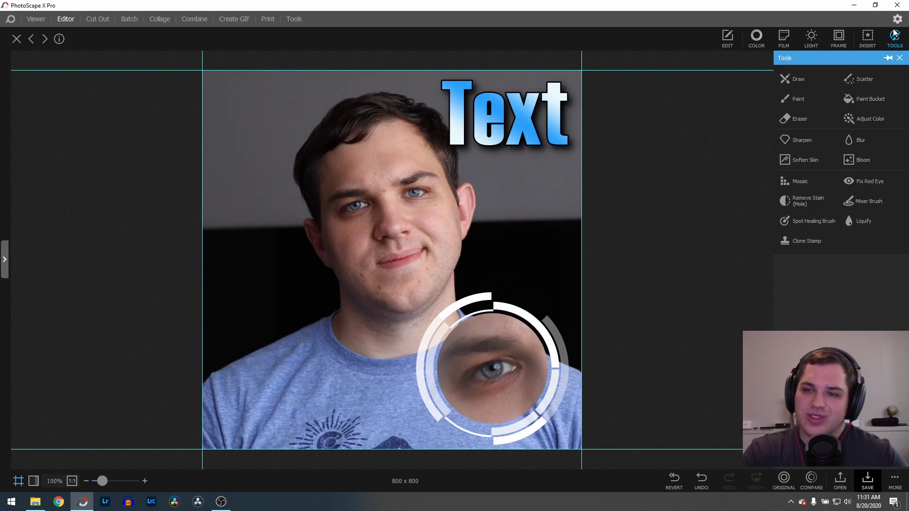
left_click(867, 38)
left_click(894, 38)
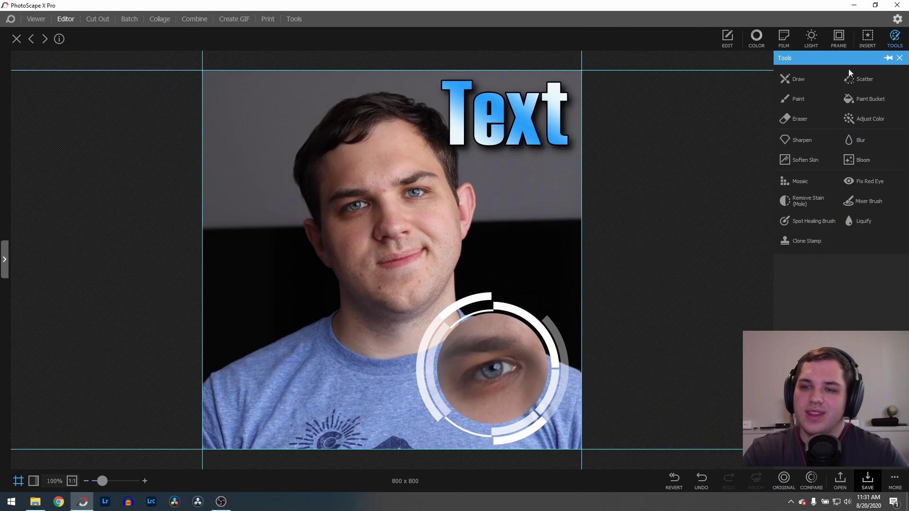
- Paint trial white freehand strokes down the left side at brush size 38, undoing them
left_click(802, 81)
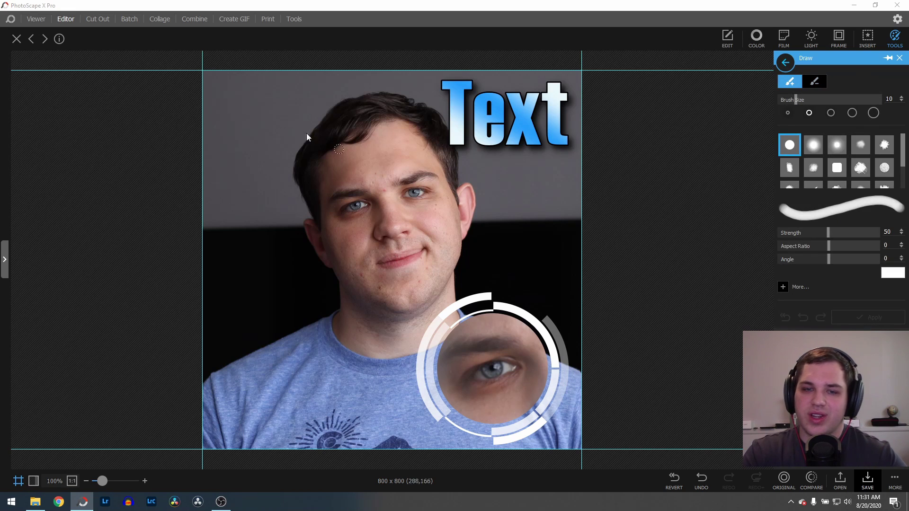
mouse_move(263, 124)
left_mouse_down()
mouse_move(262, 220)
mouse_move(293, 328)
left_mouse_up()
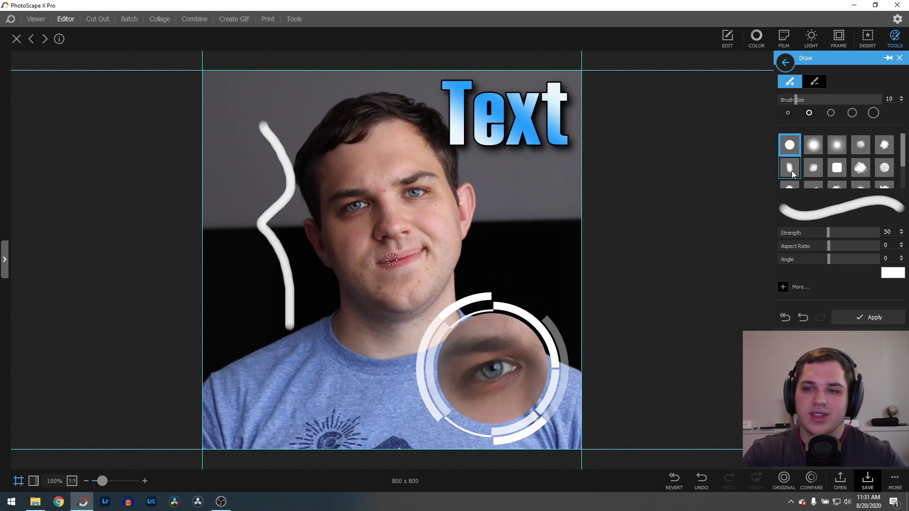
left_click_drag(809, 98, 855, 101)
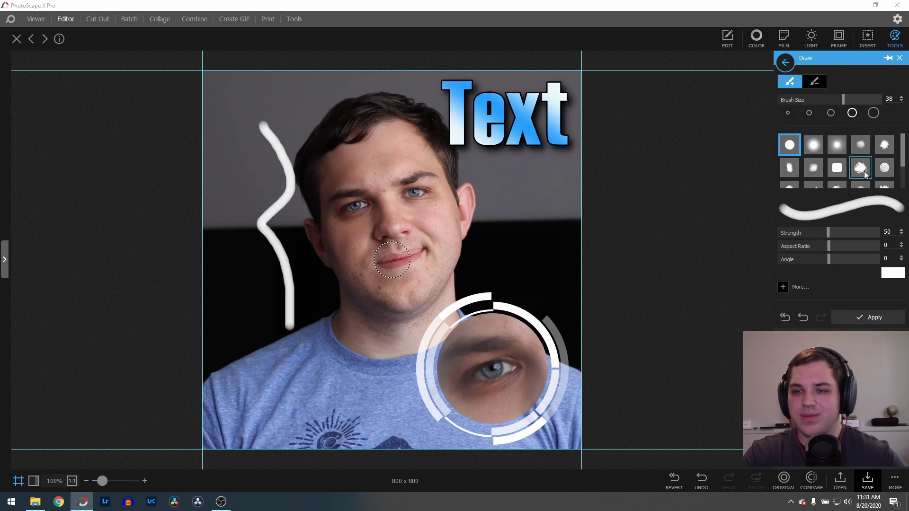
left_click(865, 172)
key("ctrl+z")
mouse_move(265, 100)
left_mouse_down()
mouse_move(307, 171)
mouse_move(270, 302)
mouse_move(304, 396)
left_mouse_up()
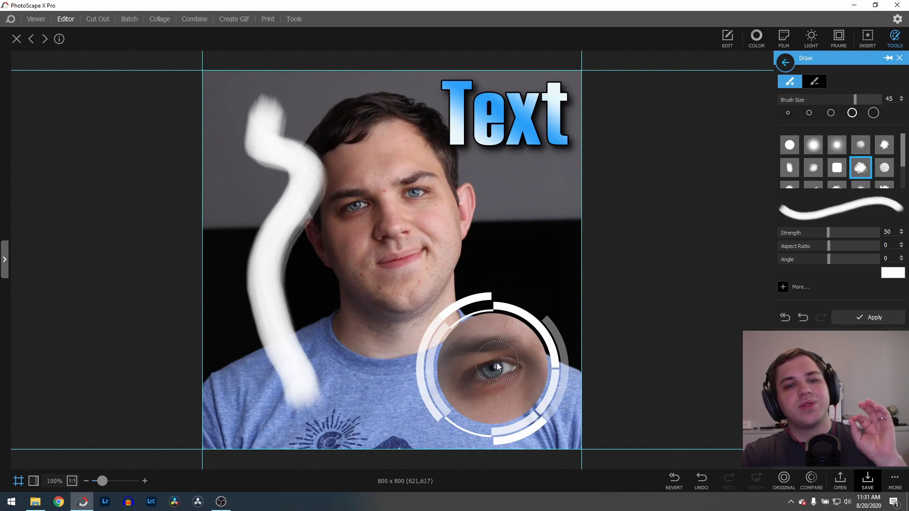
key("ctrl+z")
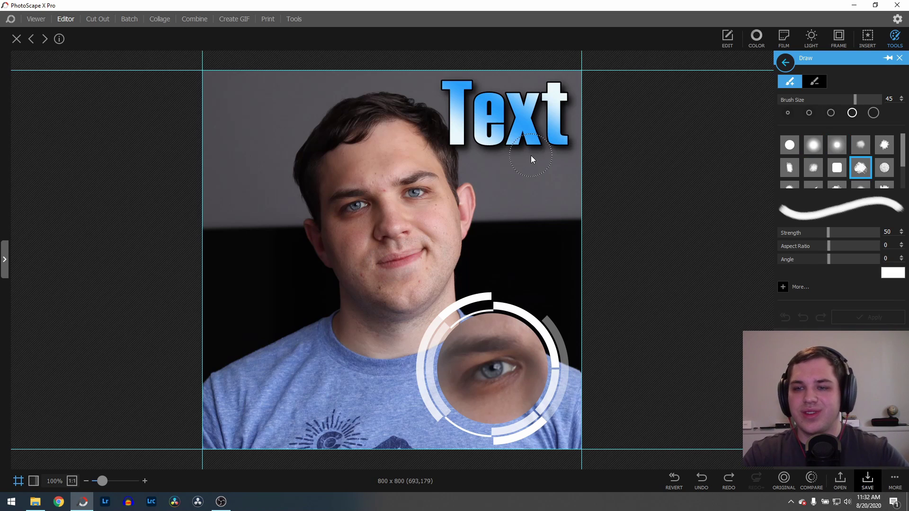
- Paint a white stroke from head to lower left, then erase most of it beside the shoulder
mouse_move(367, 110)
left_mouse_down()
mouse_move(368, 190)
mouse_move(284, 322)
left_mouse_up()
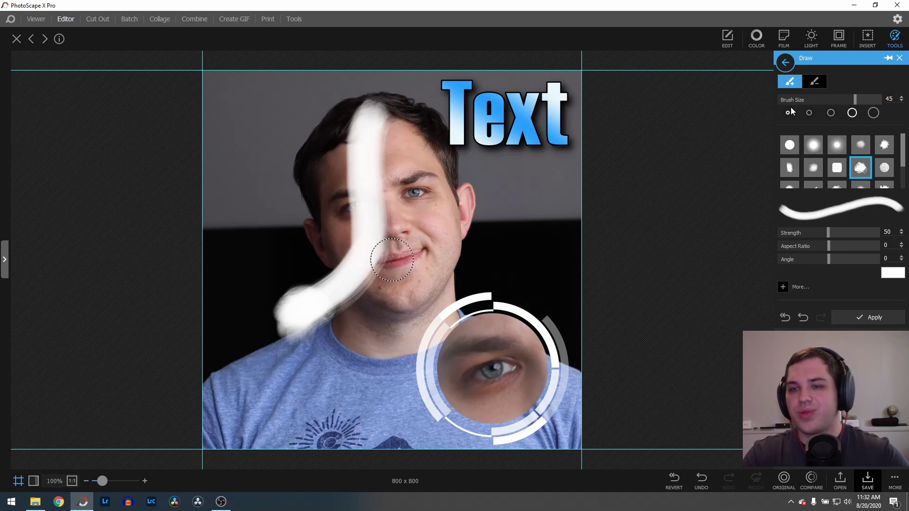
left_click(816, 84)
mouse_move(381, 140)
left_mouse_down()
mouse_move(326, 158)
mouse_move(439, 209)
mouse_move(381, 218)
mouse_move(359, 98)
mouse_move(354, 168)
mouse_move(402, 287)
mouse_move(369, 259)
mouse_move(344, 257)
mouse_move(311, 243)
left_mouse_up()
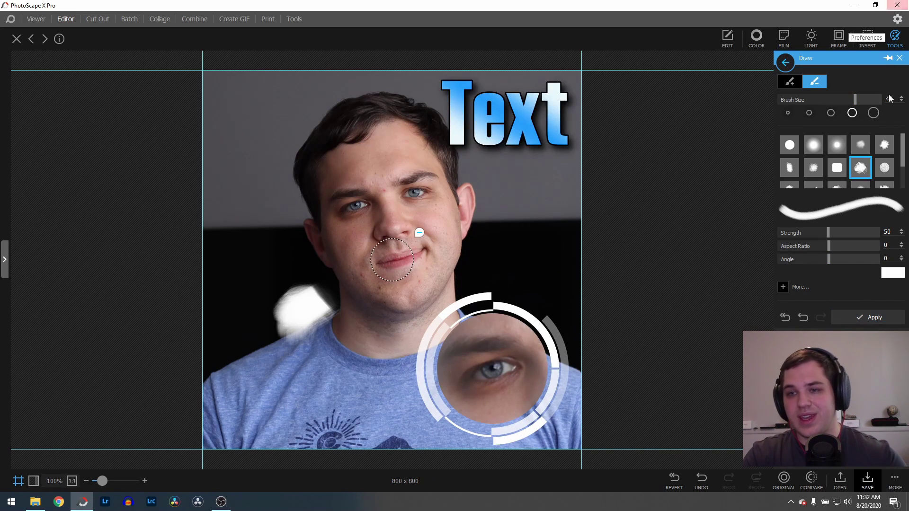
left_click(899, 57)
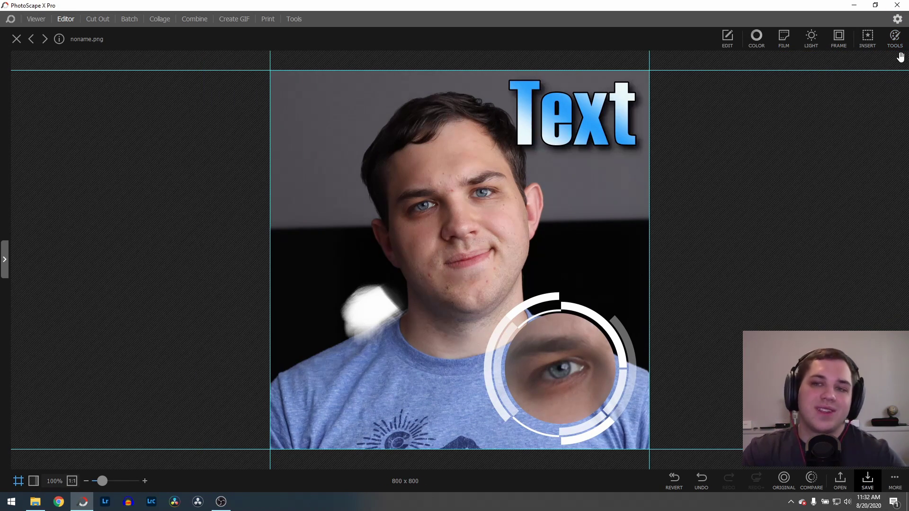
left_click(895, 38)
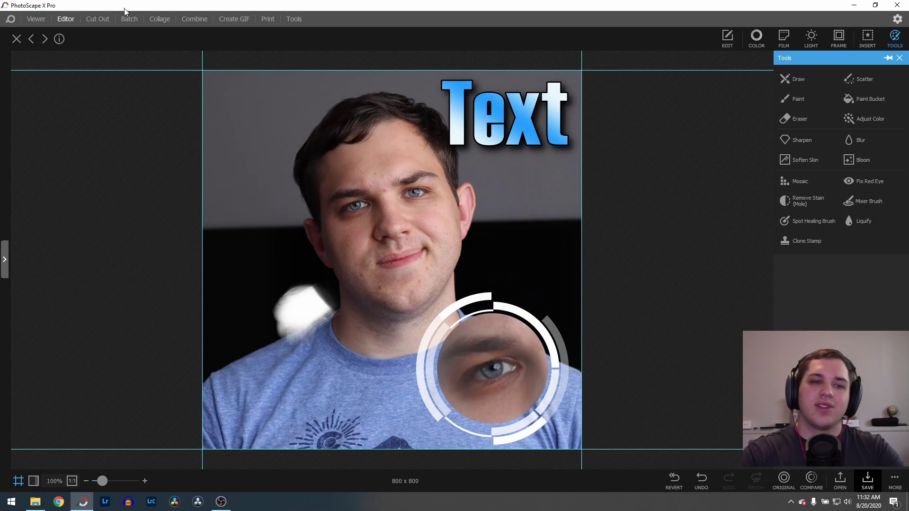
- Load the 2332 x 1903 close-up portrait onto the Cut Out canvas, passing over the 3840x2160 photo
left_click(97, 19)
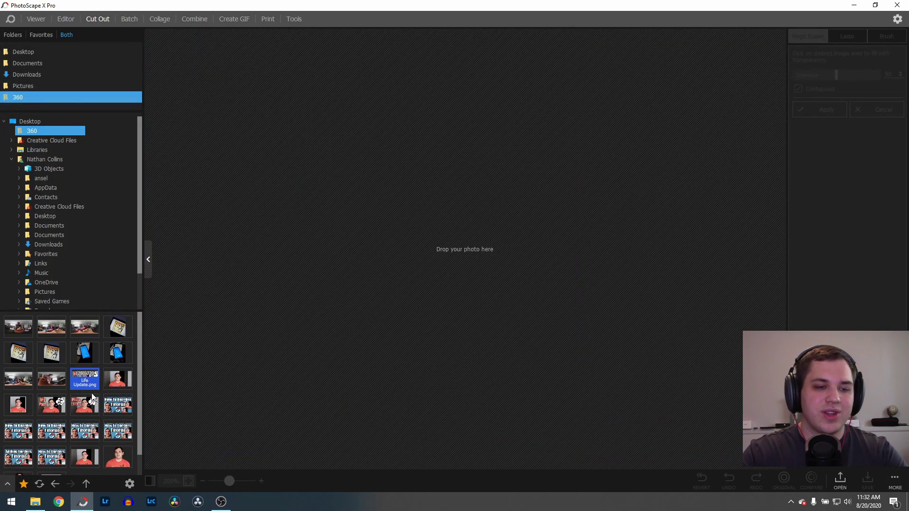
left_click(120, 380)
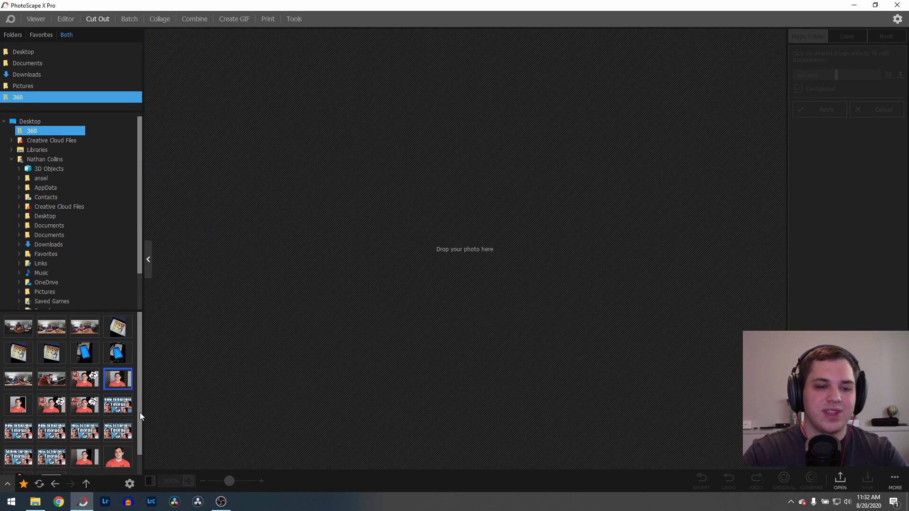
left_click_drag(118, 379, 403, 292)
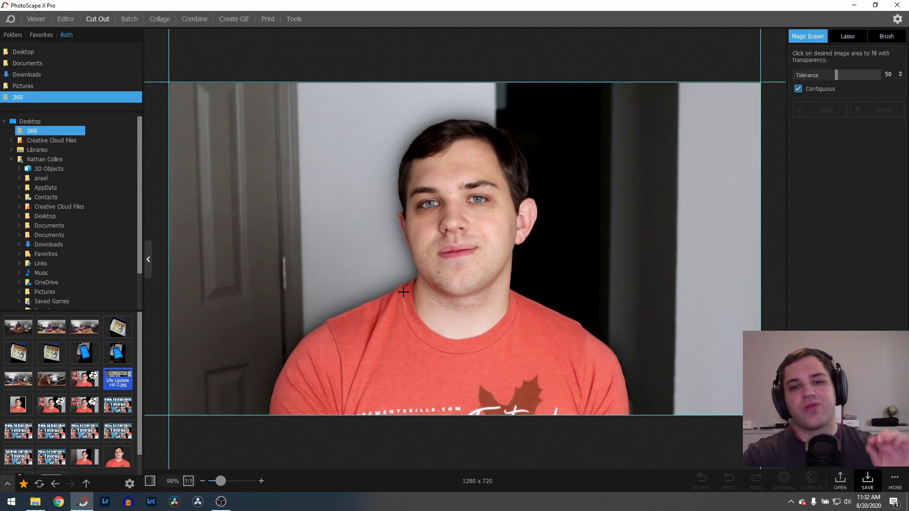
double_click(85, 457)
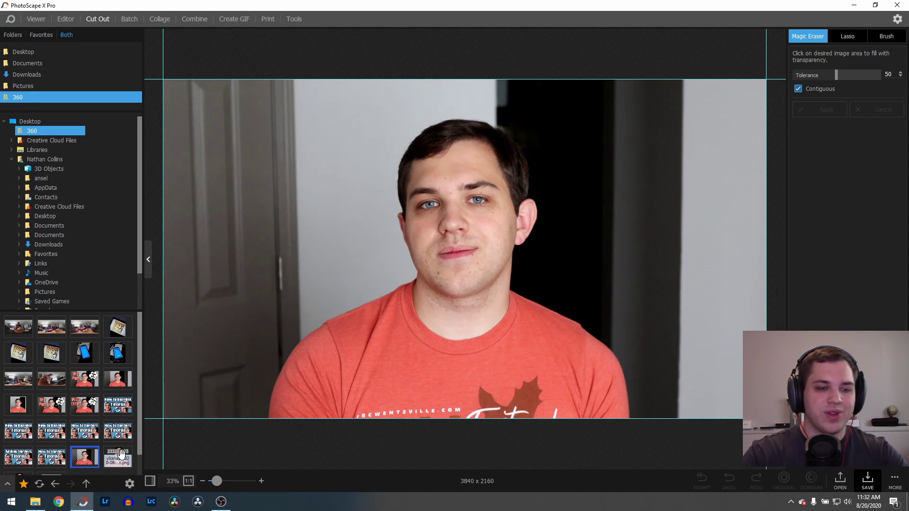
double_click(118, 457)
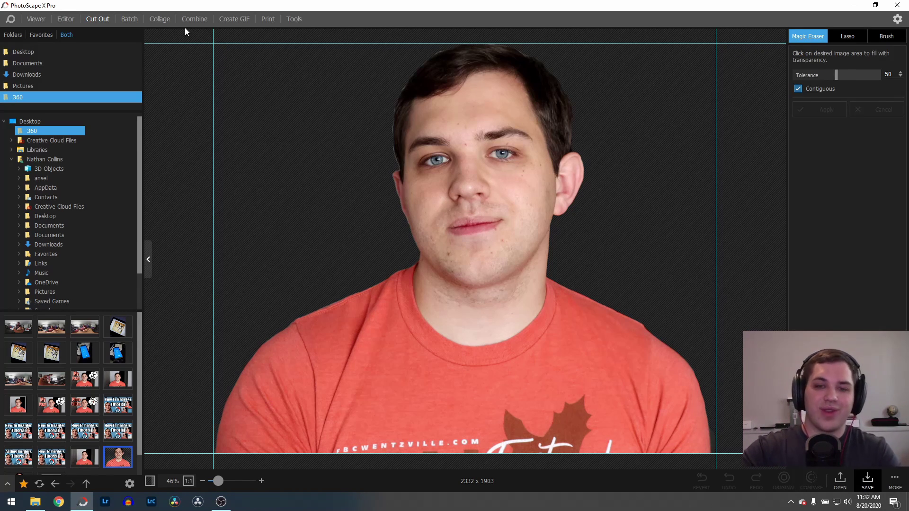
- Browse the Batch, Combine, Create GIF and Print workspaces and the Tools menu, then open Preferences
left_click(130, 19)
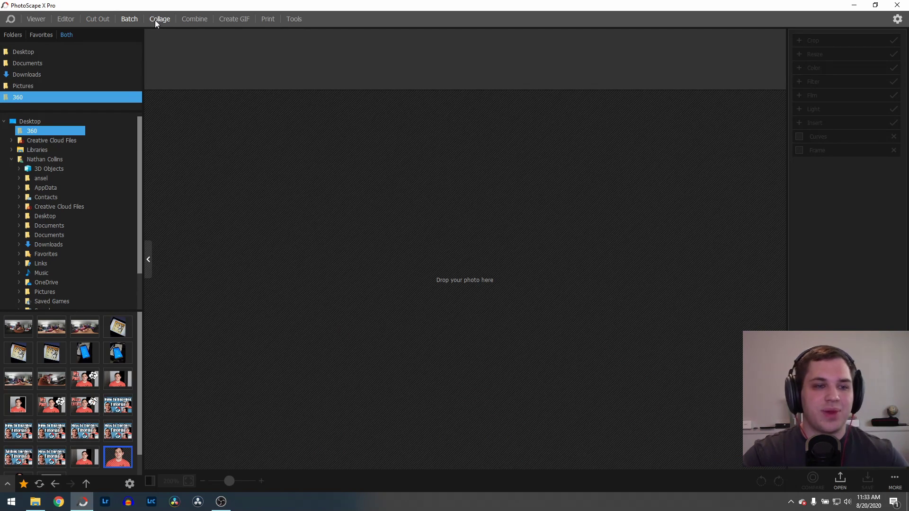
left_click(185, 20)
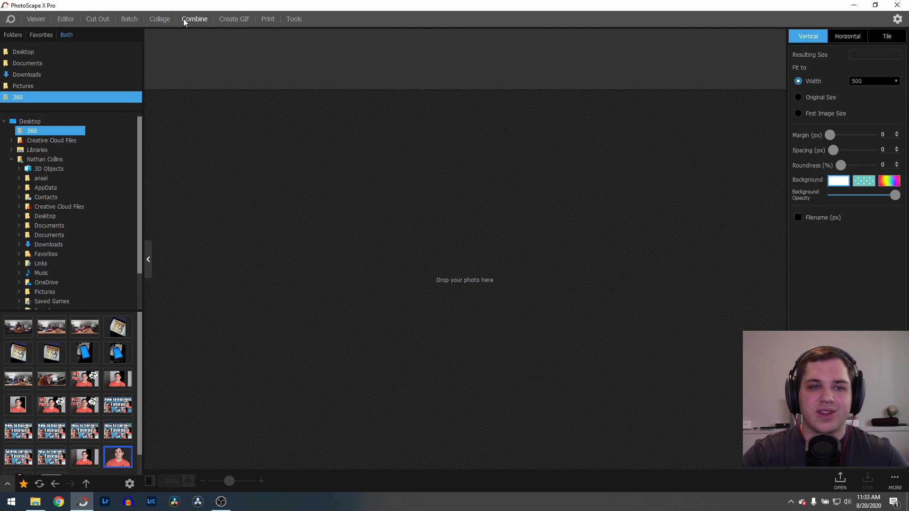
left_click(241, 20)
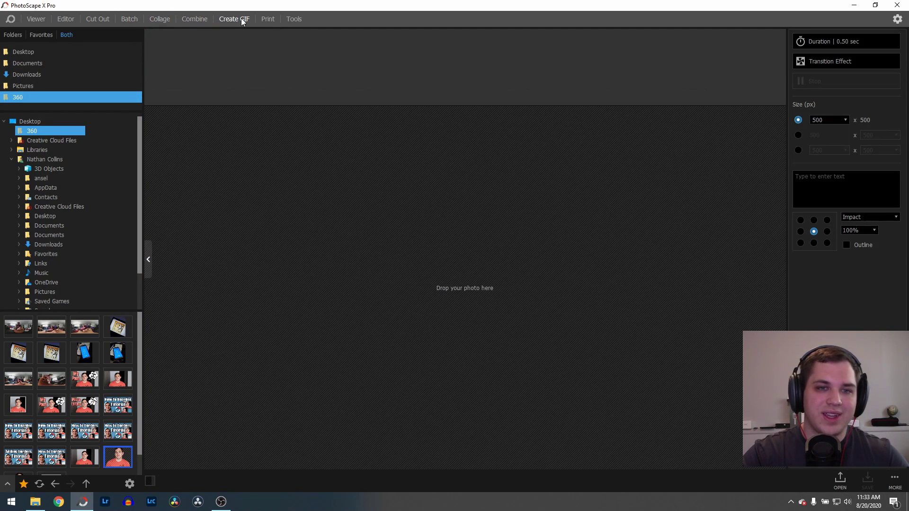
left_click(265, 20)
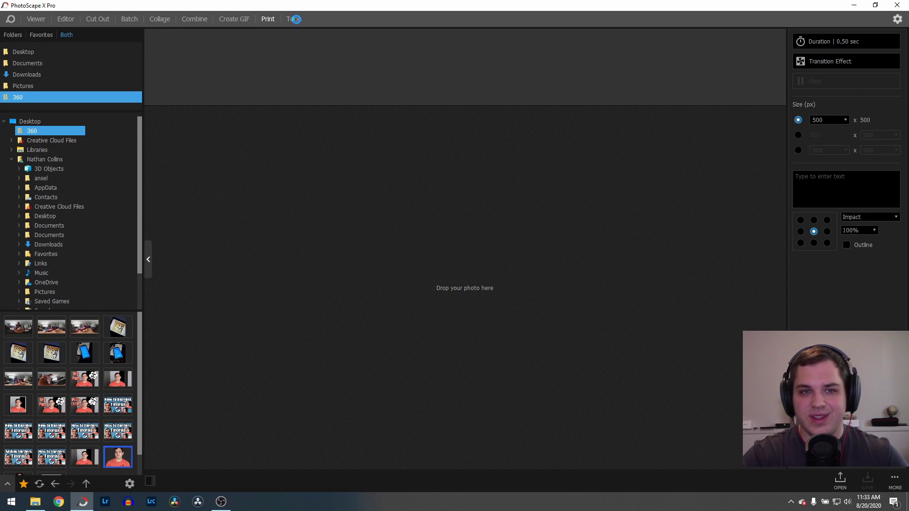
left_click(295, 19)
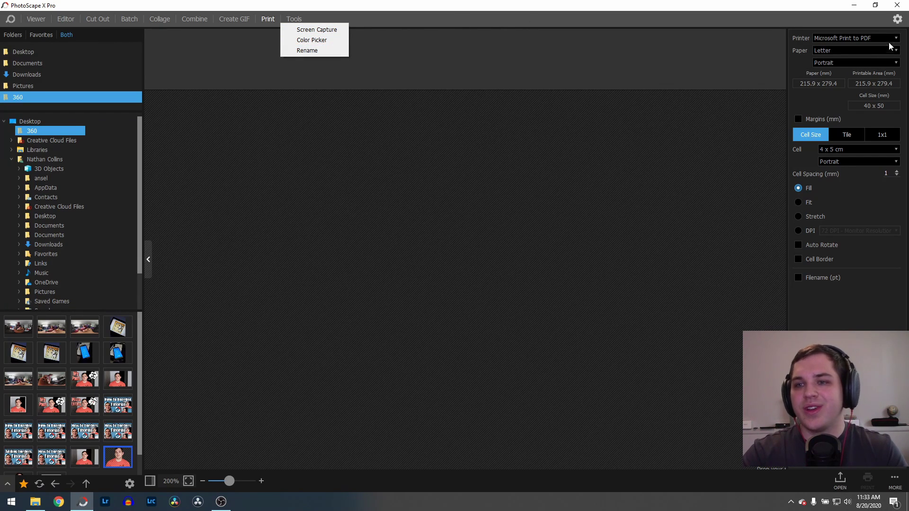
left_click(897, 20)
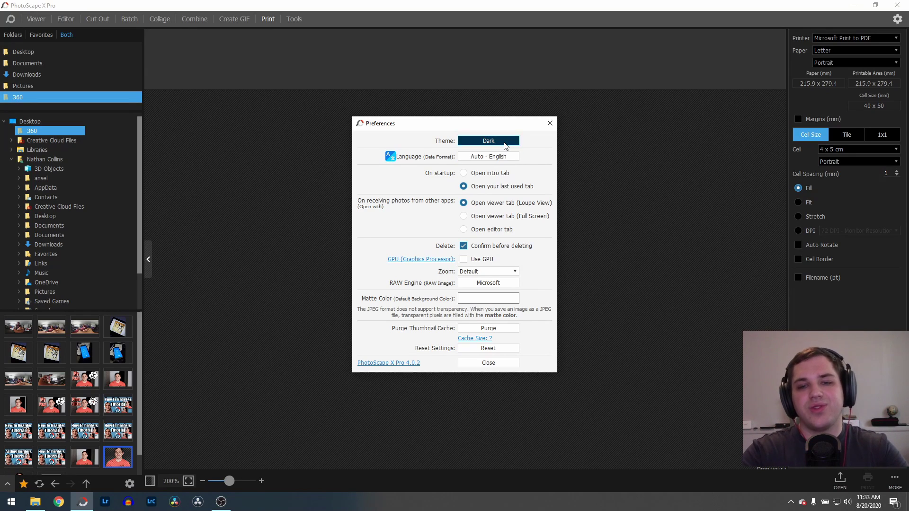
- Switch the theme to Light, discarding the edited photo without saving
left_click(489, 141)
left_click(436, 226)
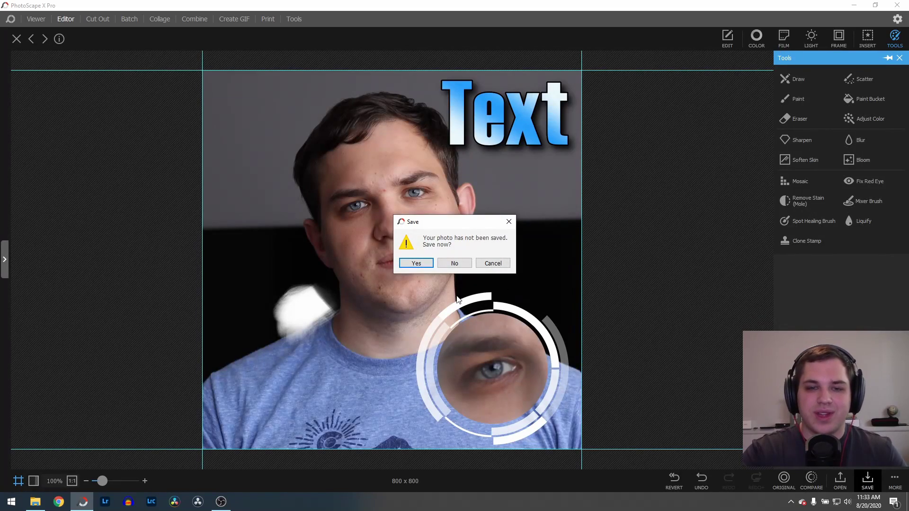
left_click(461, 263)
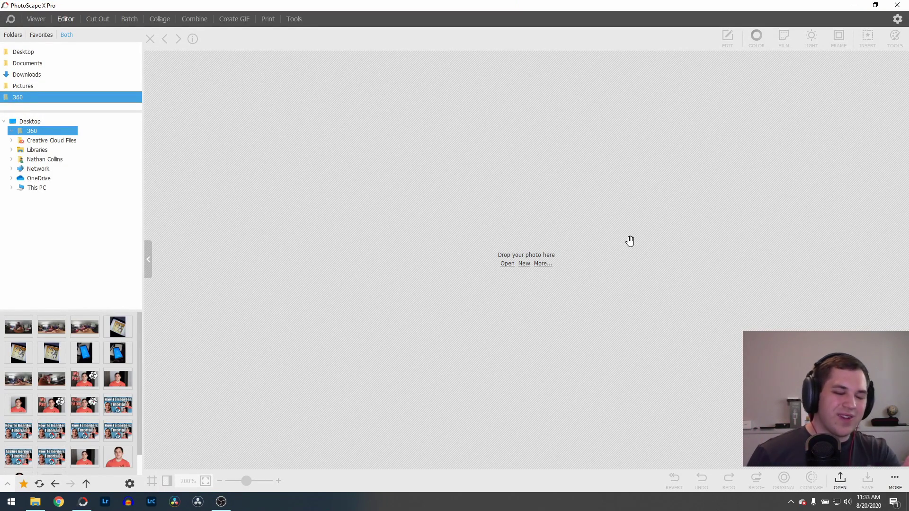
- Set the Preferences theme back to Dark
left_click(898, 19)
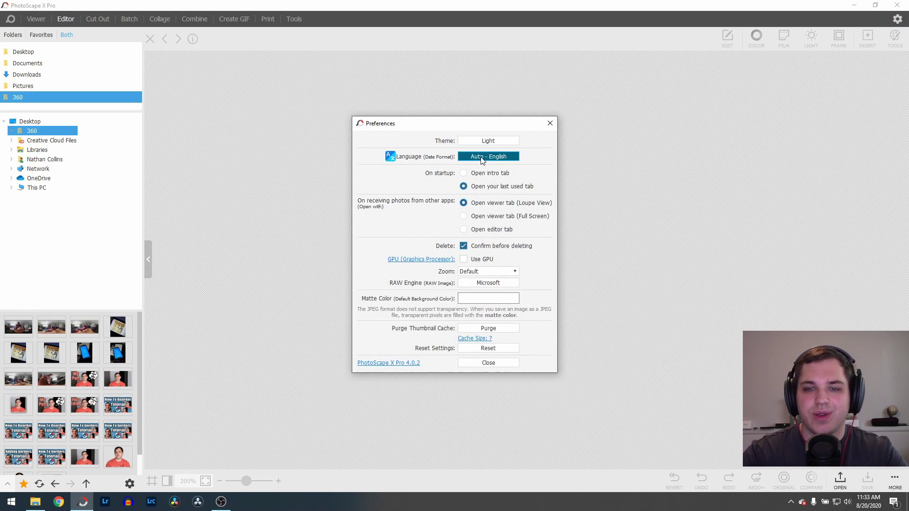
left_click(488, 140)
left_click(495, 260)
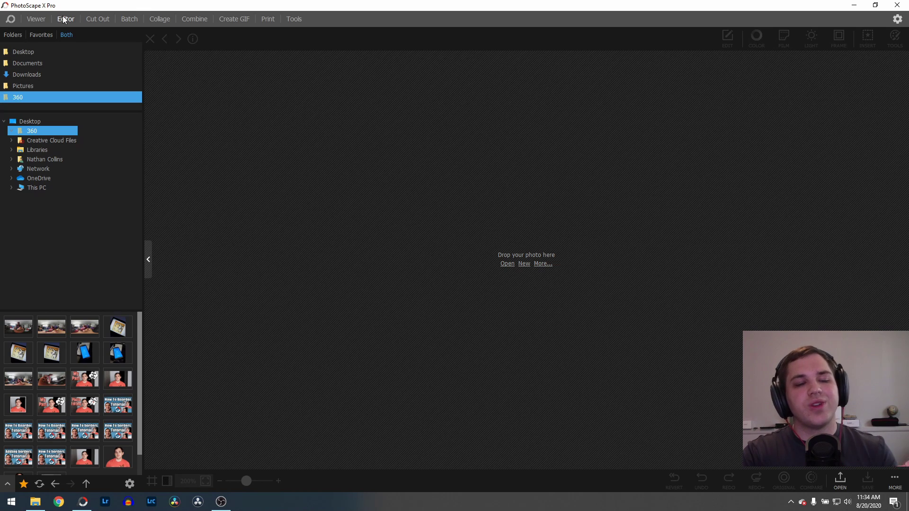
left_click(35, 19)
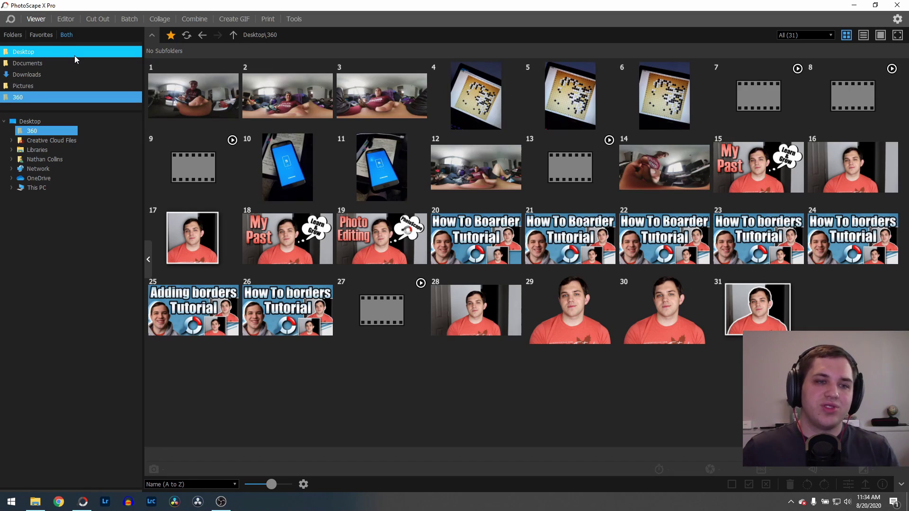
left_click(63, 18)
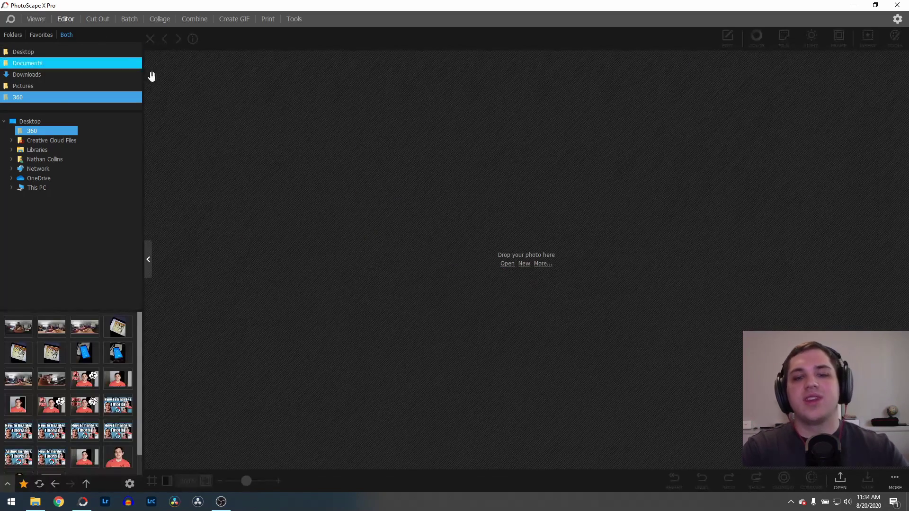
left_click(92, 19)
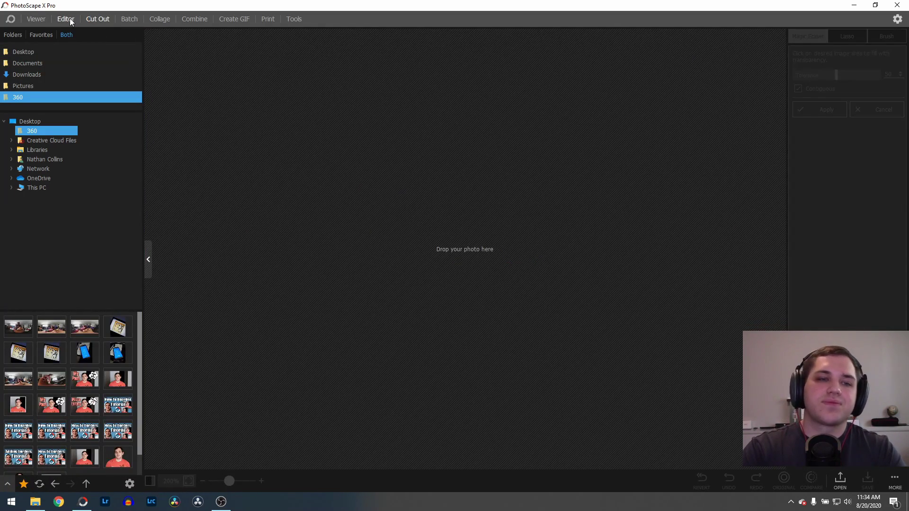
left_click(69, 20)
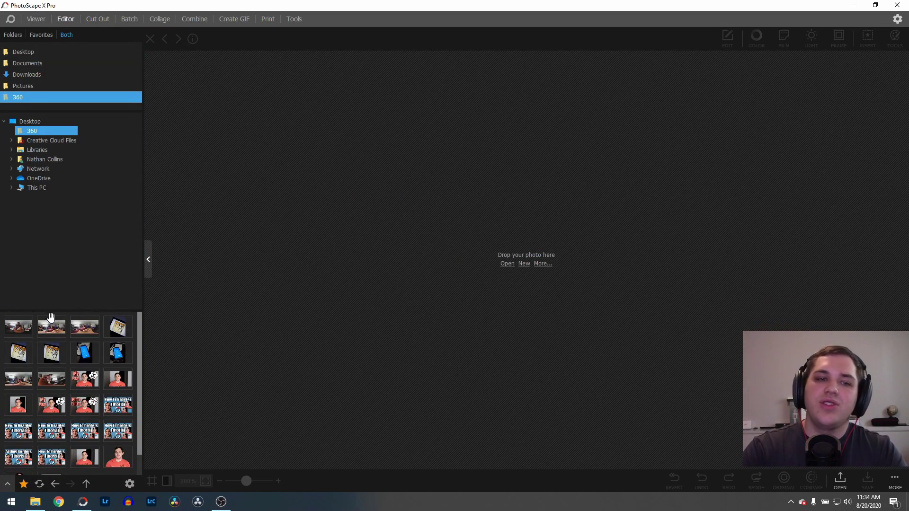
left_click(107, 383)
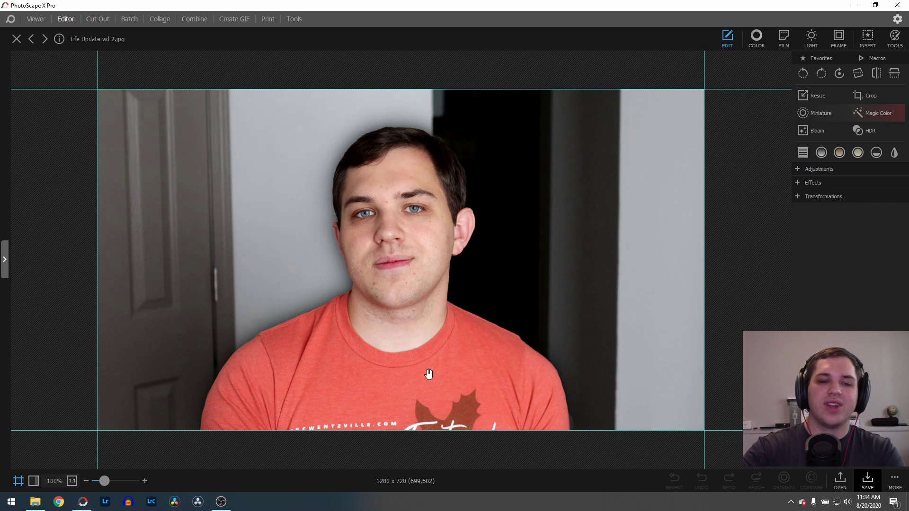
left_click(17, 40)
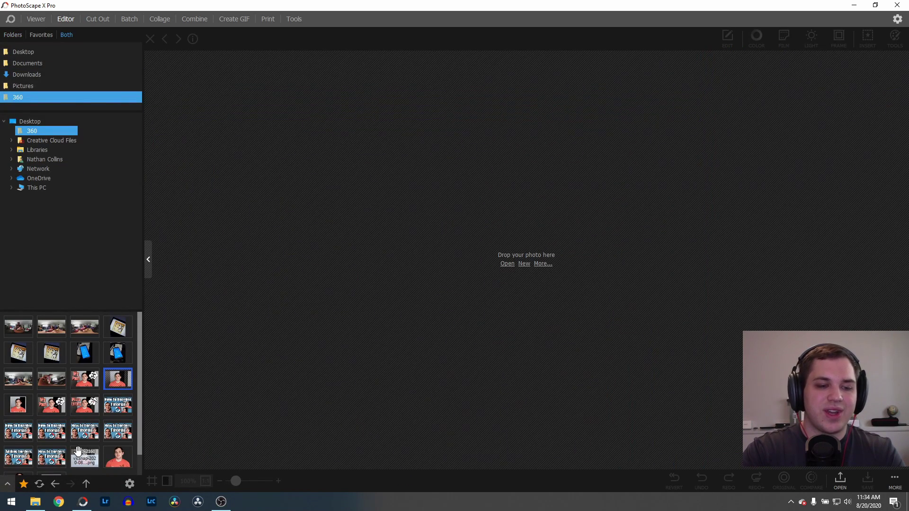